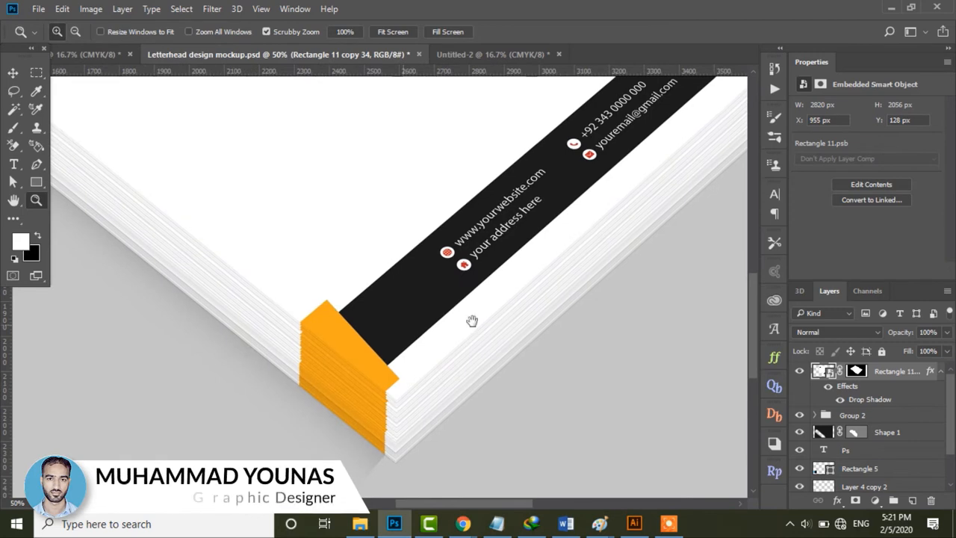
Examine the letterhead mockup up close and in full, and the finished flat letterhead design in Untitled-1
{"action": "left_click_drag", "start_coordinate": [471, 320], "coordinate": [557, 317]}
{"action": "left_click_drag", "start_coordinate": [467, 254], "coordinate": [525, 394]}
{"action": "left_click_drag", "start_coordinate": [363, 221], "coordinate": [405, 324]}
{"action": "left_click_drag", "start_coordinate": [397, 254], "coordinate": [359, 296]}
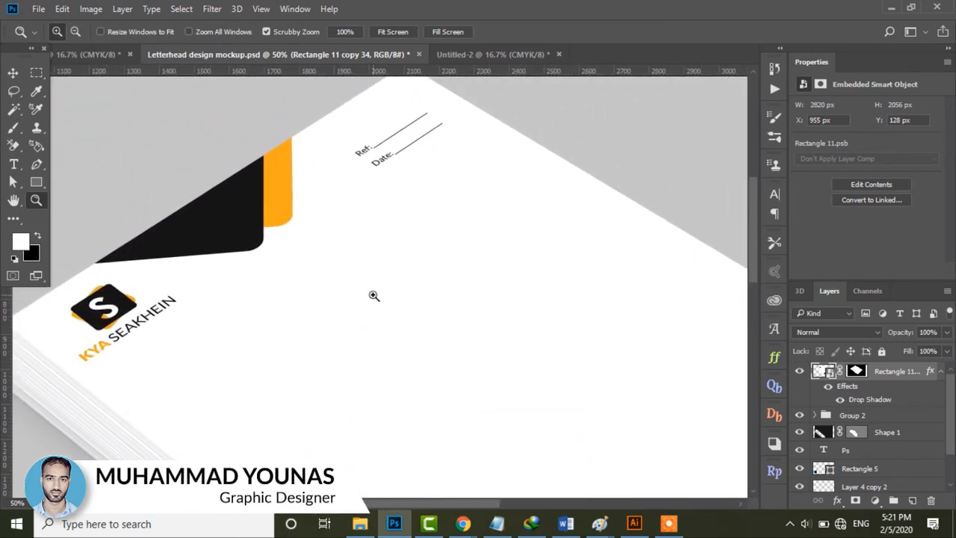
{"action": "left_click", "coordinate": [373, 296], "text": "alt"}
{"action": "left_click", "coordinate": [374, 296]}
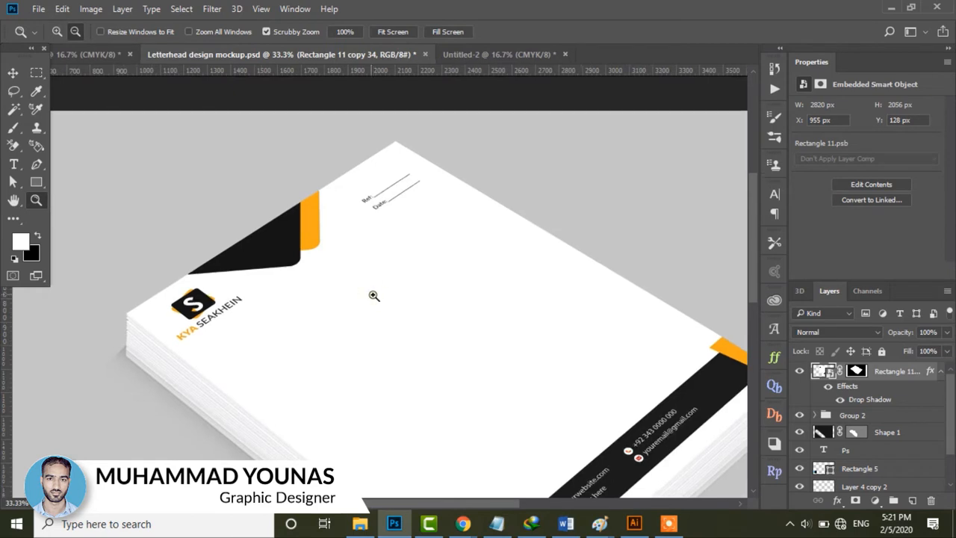
{"action": "left_click", "coordinate": [374, 296], "text": "alt"}
{"action": "left_click", "coordinate": [374, 296], "text": "alt"}
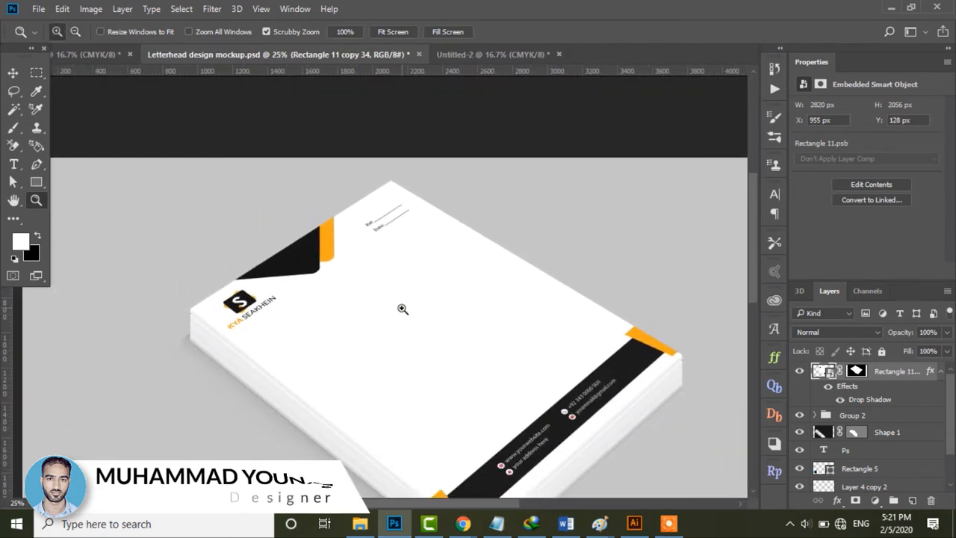
{"action": "left_click", "coordinate": [395, 311], "text": "alt"}
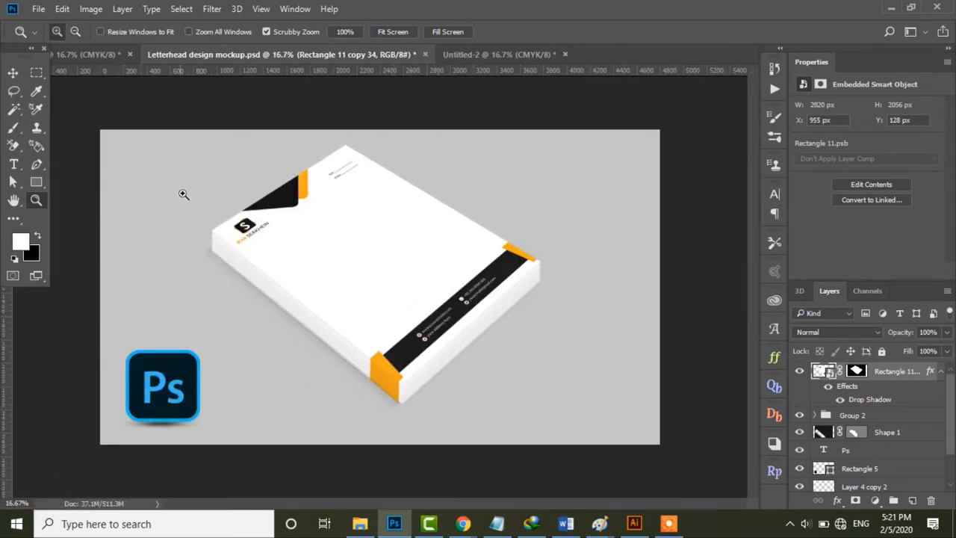
{"action": "left_click", "coordinate": [13, 73]}
{"action": "left_click", "coordinate": [260, 124]}
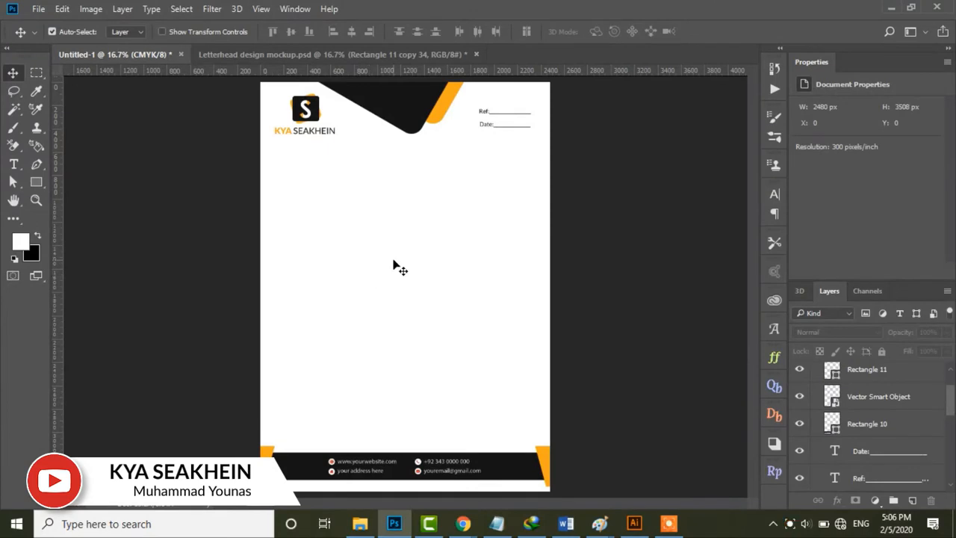
{"action": "left_click", "coordinate": [396, 267]}
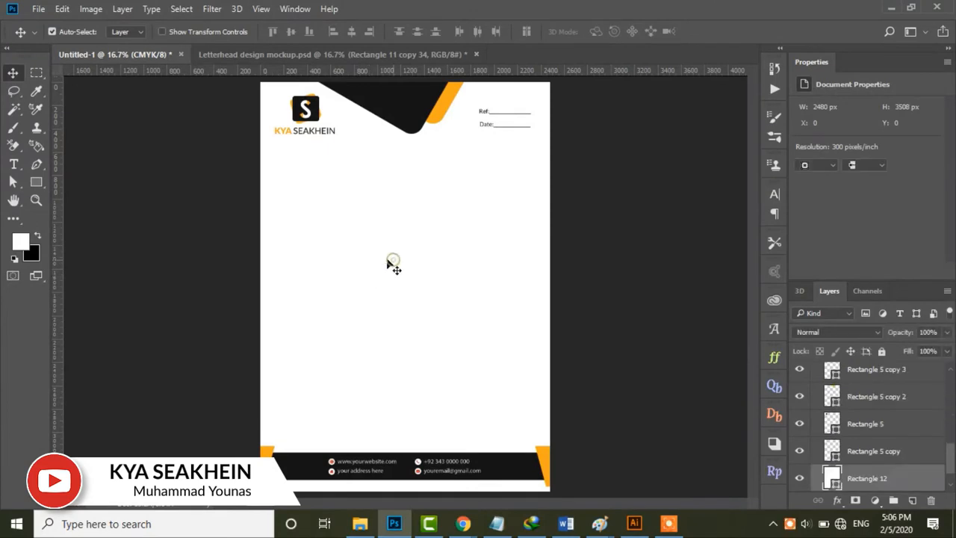
{"action": "left_click", "coordinate": [595, 289]}
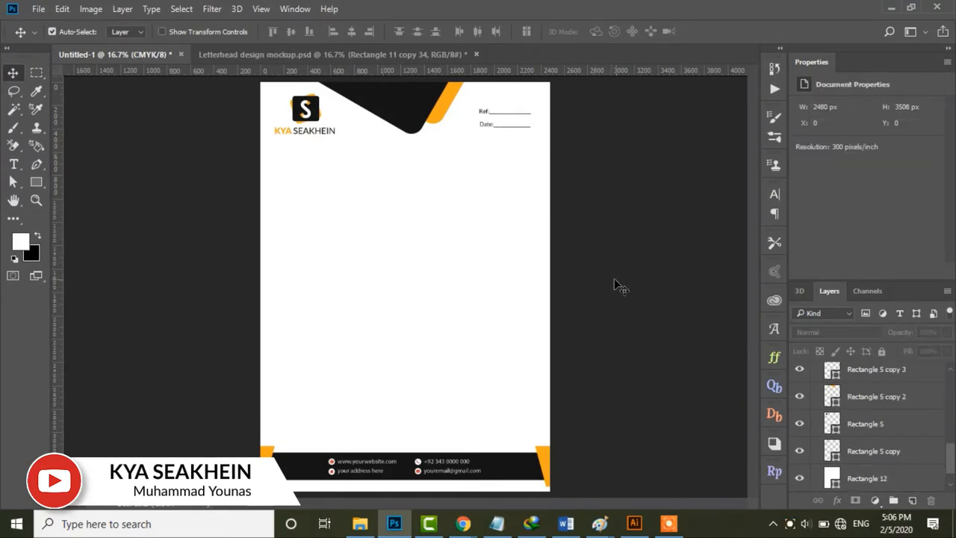
Start a new document from the A4 print preset and set its size units to inches
{"action": "left_click", "coordinate": [39, 14]}
{"action": "left_click", "coordinate": [44, 24]}
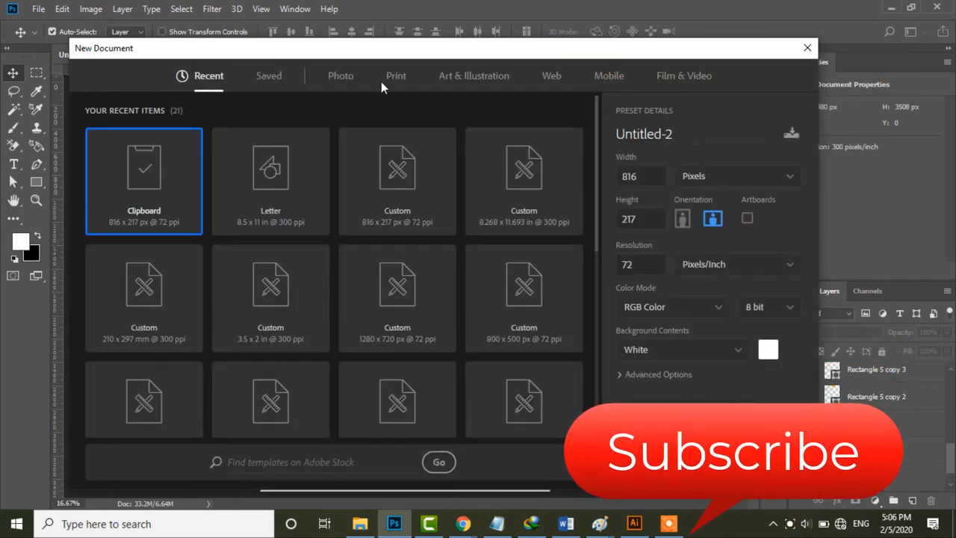
{"action": "left_click", "coordinate": [396, 76]}
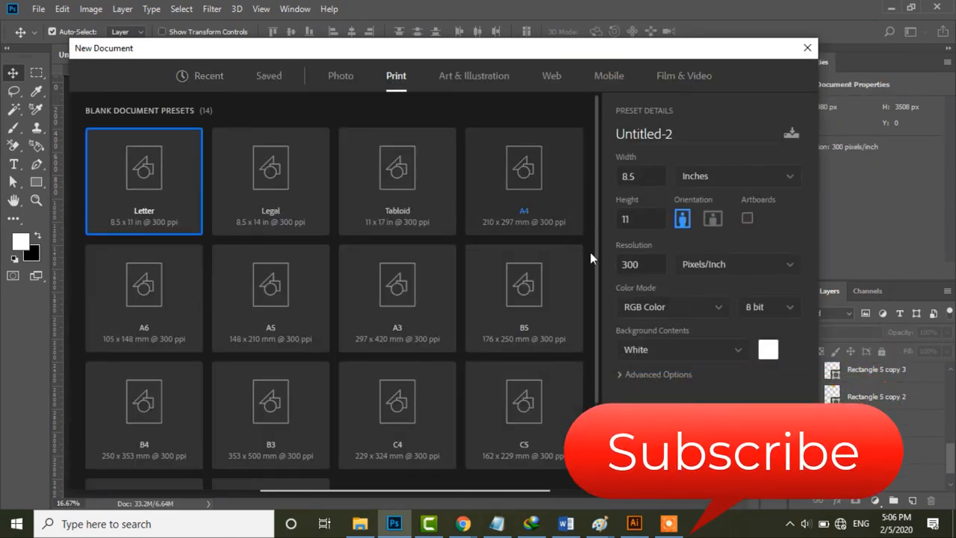
{"action": "left_click", "coordinate": [640, 218]}
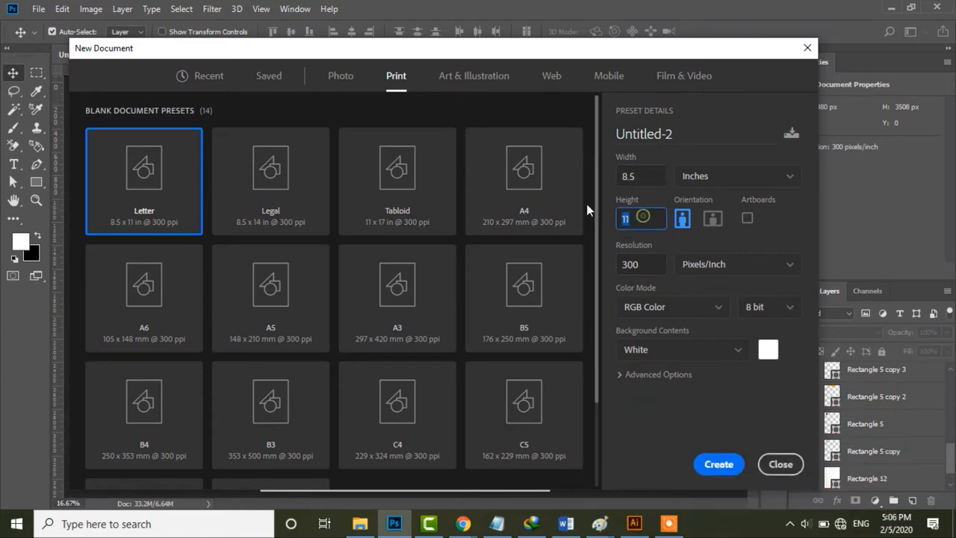
{"action": "left_click", "coordinate": [545, 171]}
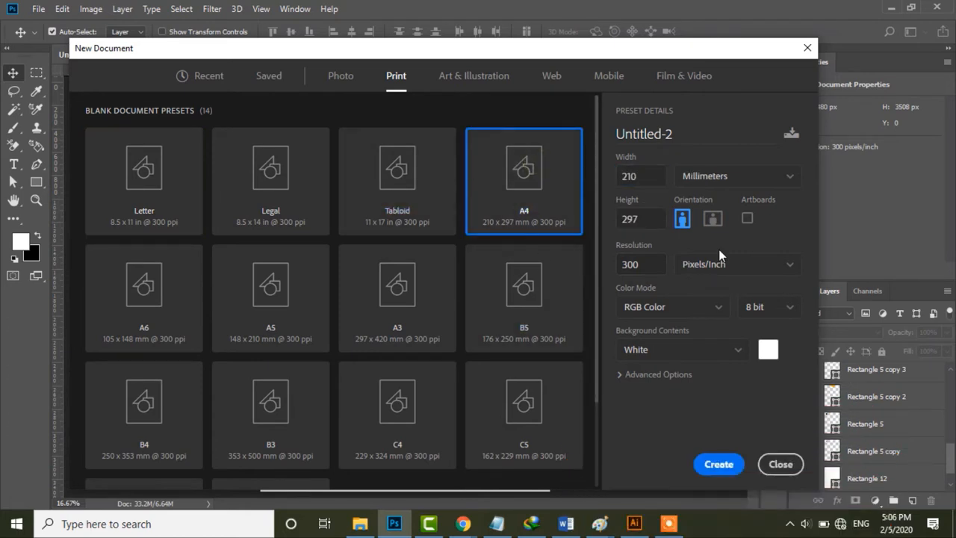
{"action": "left_click", "coordinate": [726, 177]}
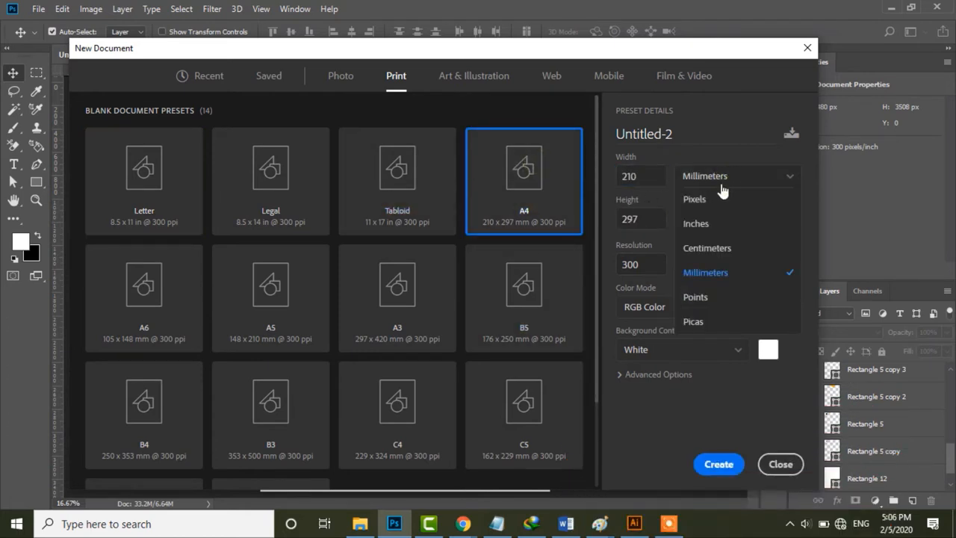
{"action": "left_click", "coordinate": [699, 223]}
Set the new document's color mode to CMYK Color, keeping 300 pixels/inch, and create it
{"action": "left_click", "coordinate": [651, 177]}
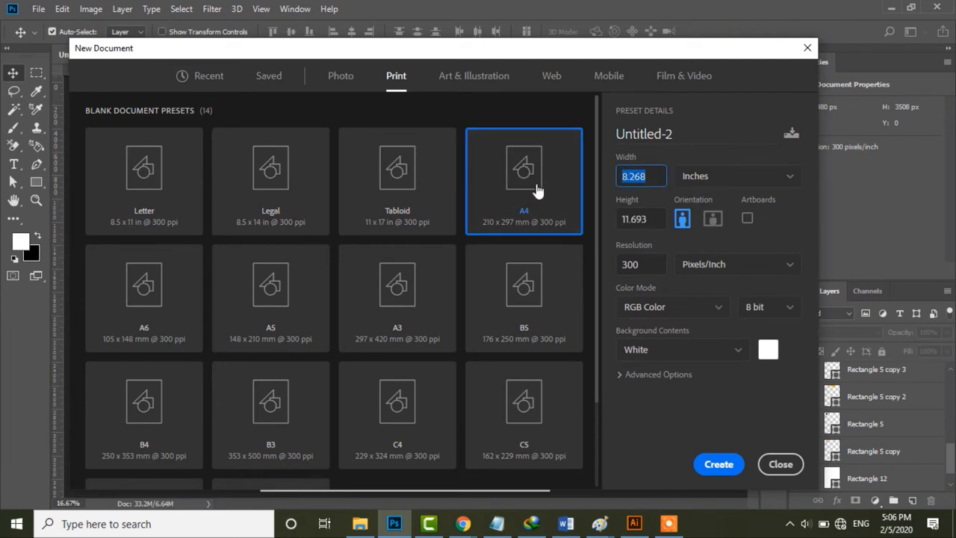
{"action": "left_click", "coordinate": [649, 226]}
{"action": "left_click", "coordinate": [640, 268]}
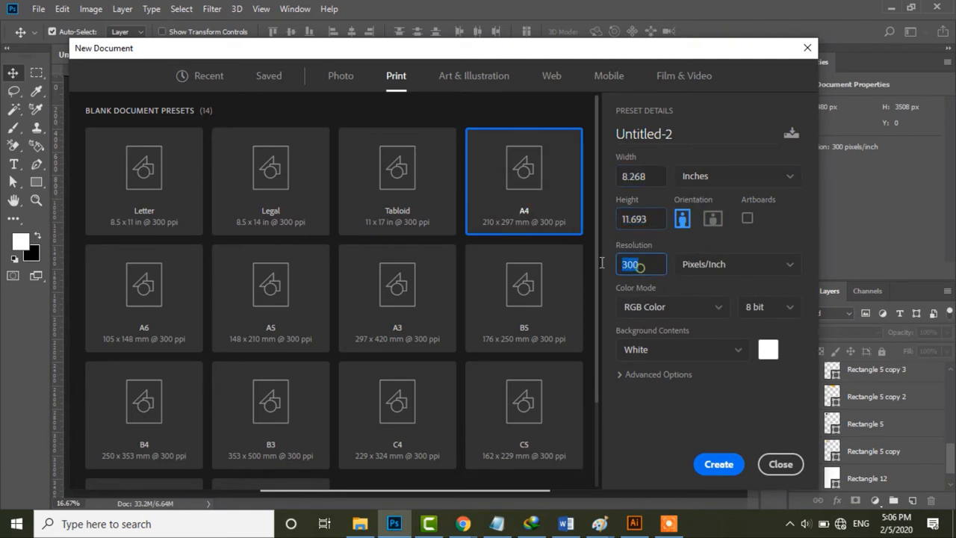
{"action": "left_click", "coordinate": [702, 309]}
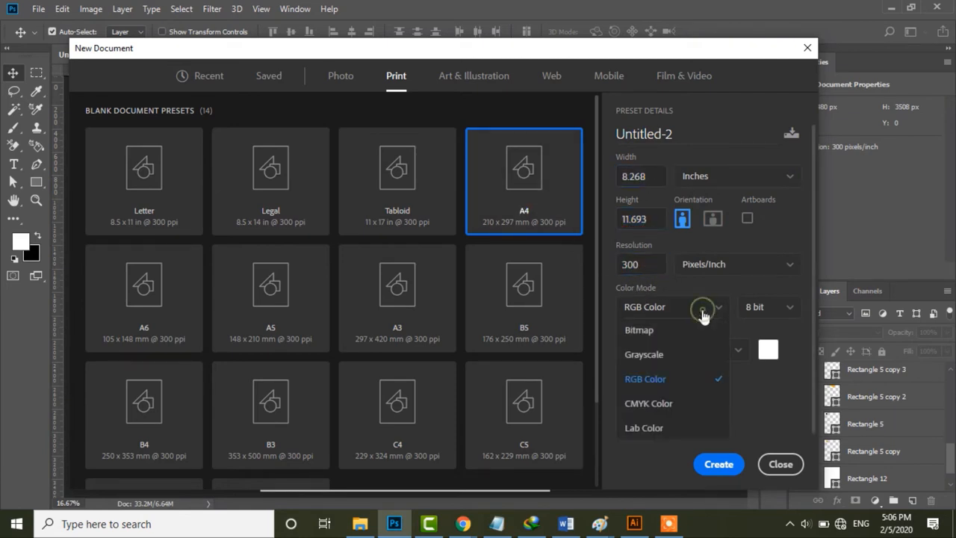
{"action": "left_click", "coordinate": [648, 403]}
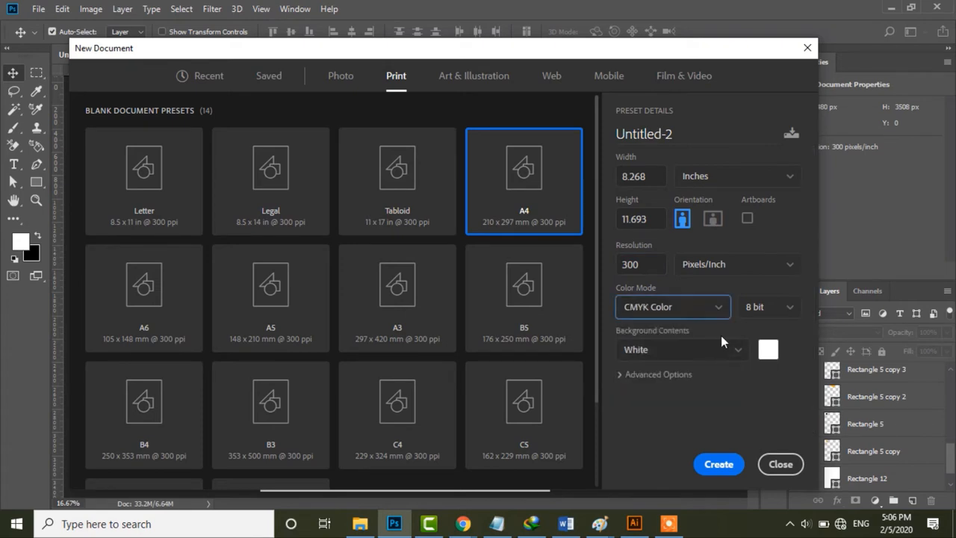
{"action": "left_click", "coordinate": [718, 466]}
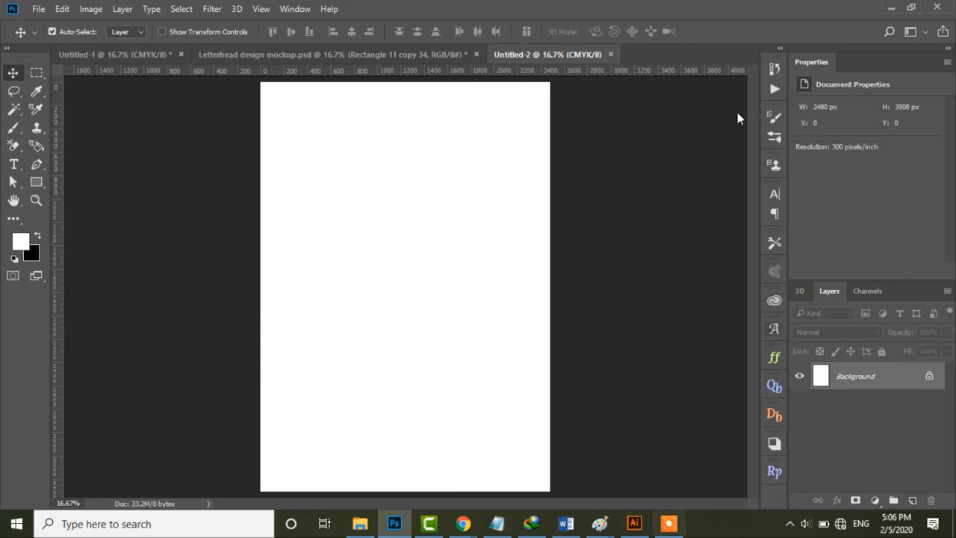
Draw a full-width rectangle about 2475 × 295 px near the page's lower edge and remove its stroke
{"action": "left_click", "coordinate": [33, 181]}
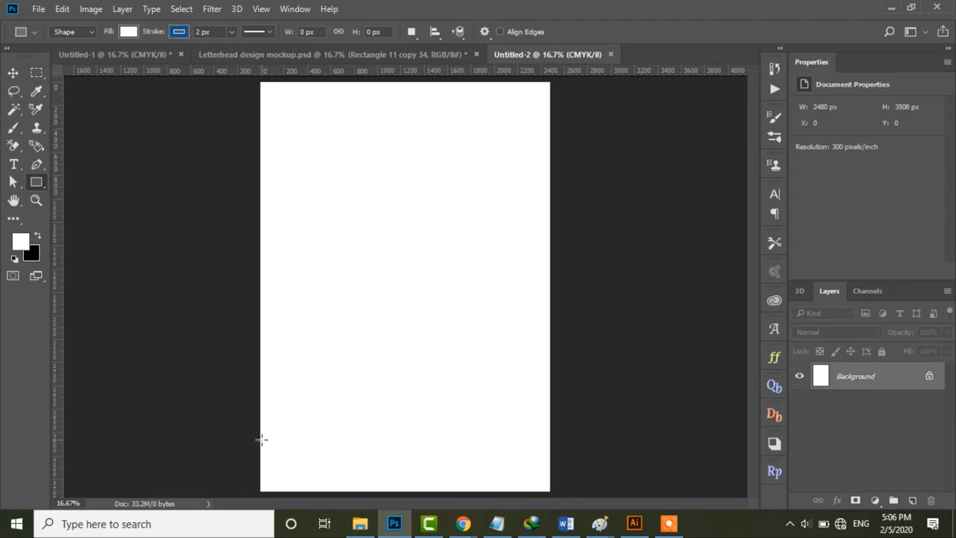
{"action": "left_click_drag", "start_coordinate": [260, 440], "coordinate": [550, 473]}
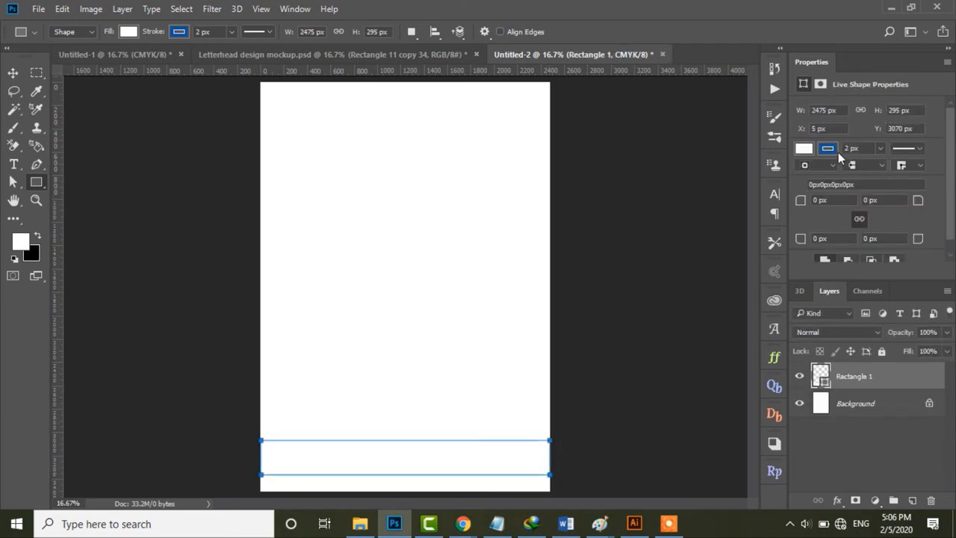
{"action": "left_click", "coordinate": [828, 147]}
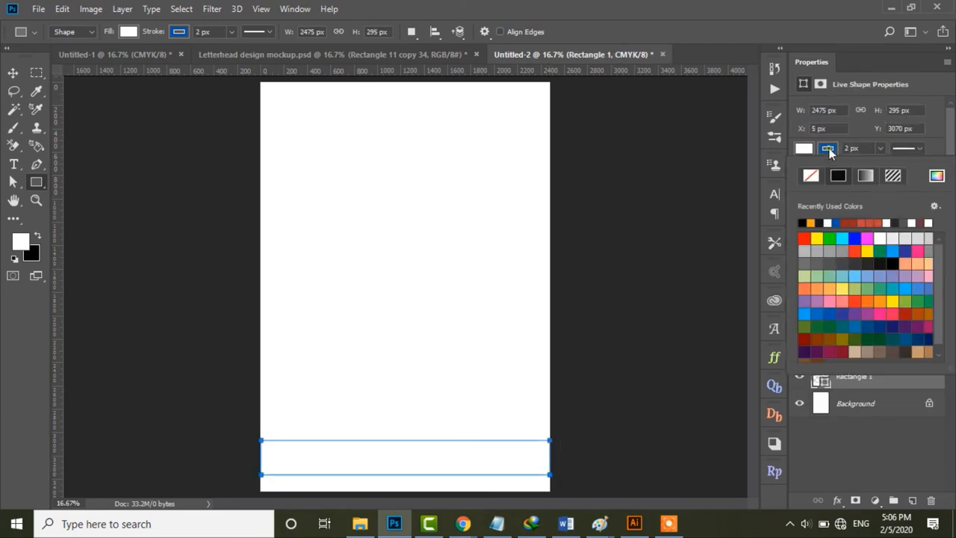
{"action": "left_click", "coordinate": [12, 72]}
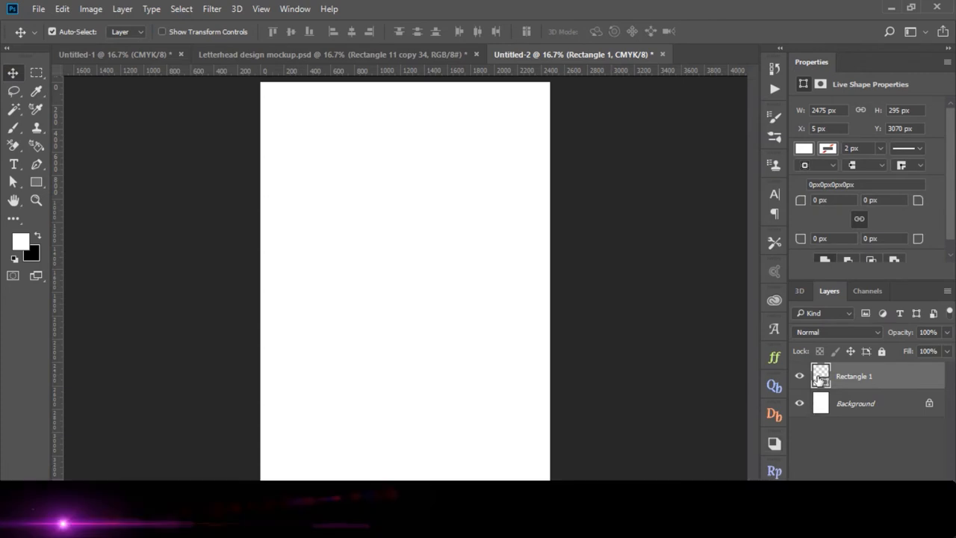
Fill the full-width rectangle with the near-black color #1c1c1c
{"action": "left_click", "coordinate": [224, 425]}
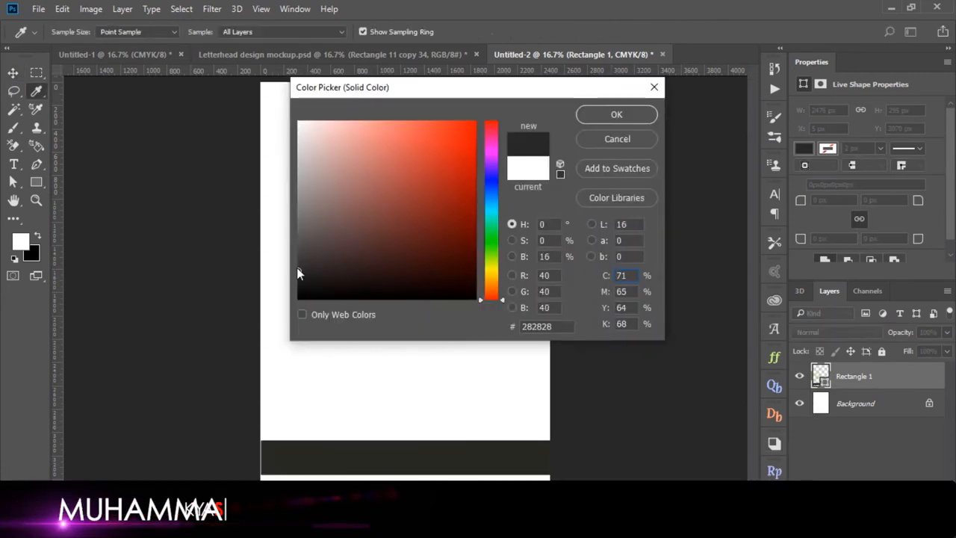
{"action": "left_click", "coordinate": [299, 281]}
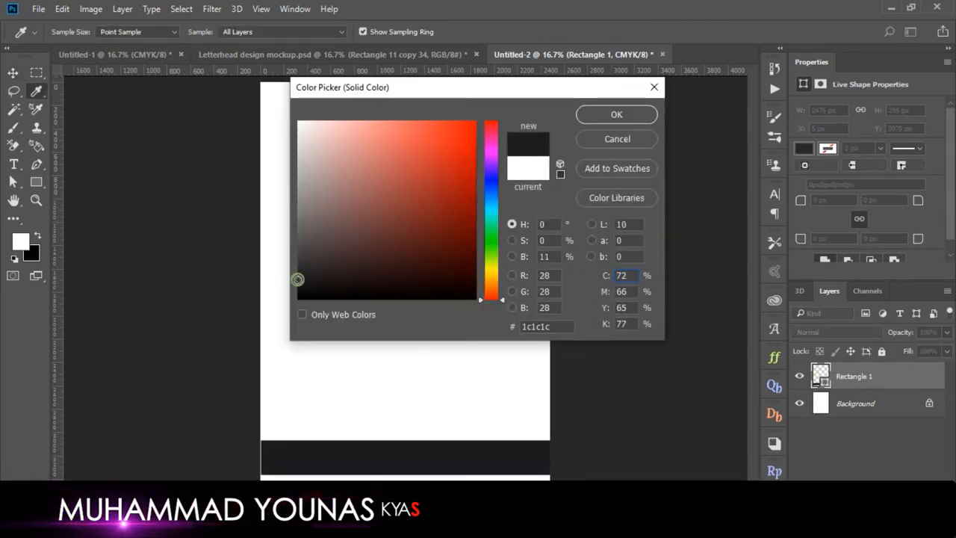
{"action": "left_click", "coordinate": [590, 112]}
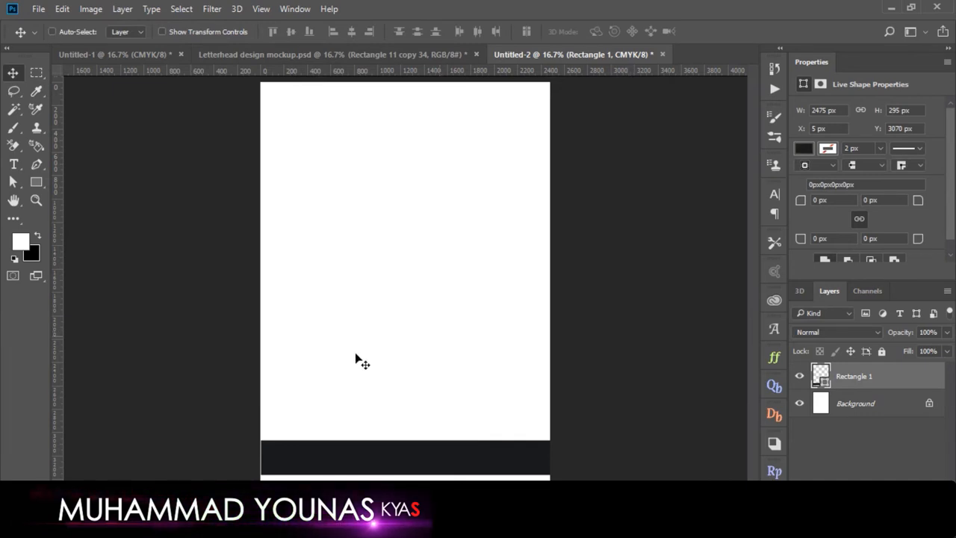
Move the dark bar down closer to the page's lower edge, to about Y 3124 px
{"action": "key", "text": "ctrl+t"}
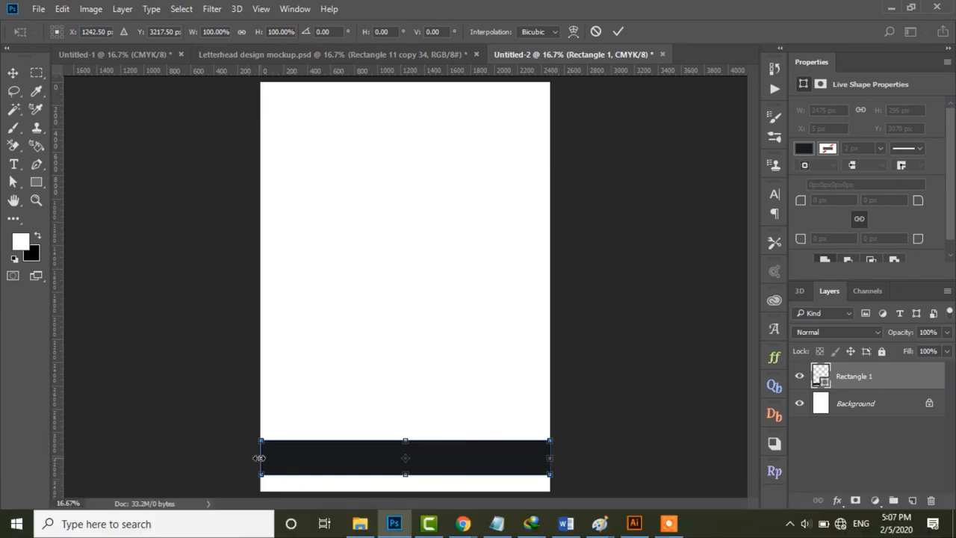
{"action": "left_click", "coordinate": [618, 31]}
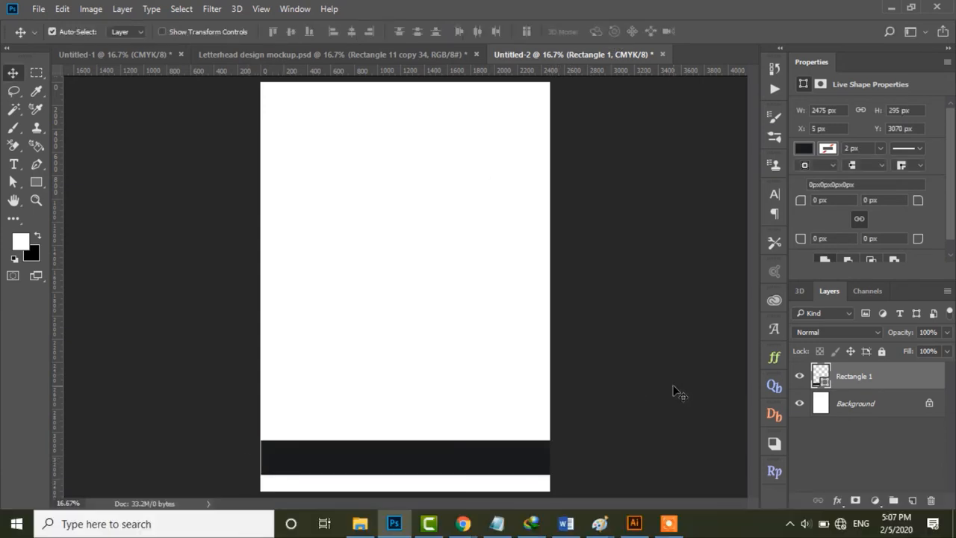
{"action": "left_click", "coordinate": [467, 460]}
{"action": "left_click_drag", "start_coordinate": [466, 460], "coordinate": [468, 468]}
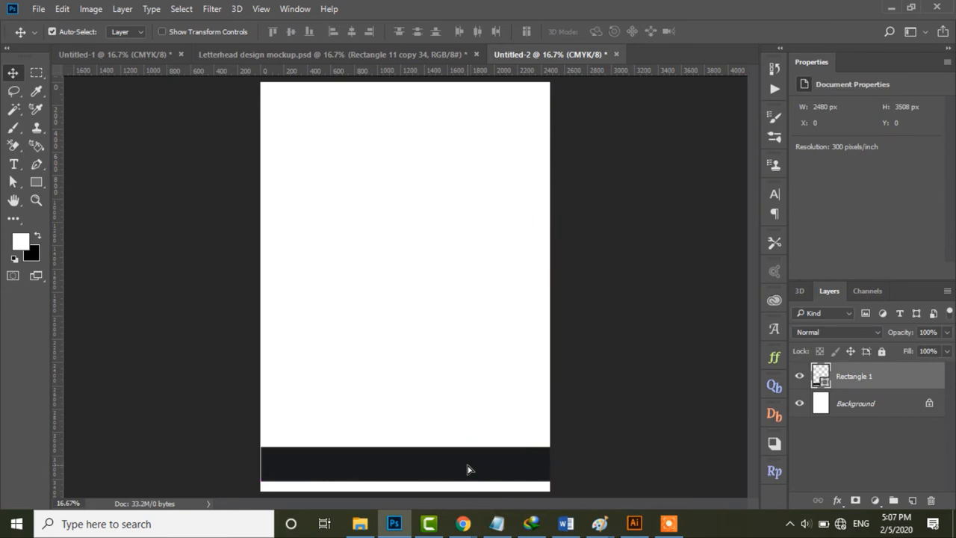
Stretch the dark bar's left side to the page edge, to about 100.20% of its width
{"action": "key", "text": "ctrl+t"}
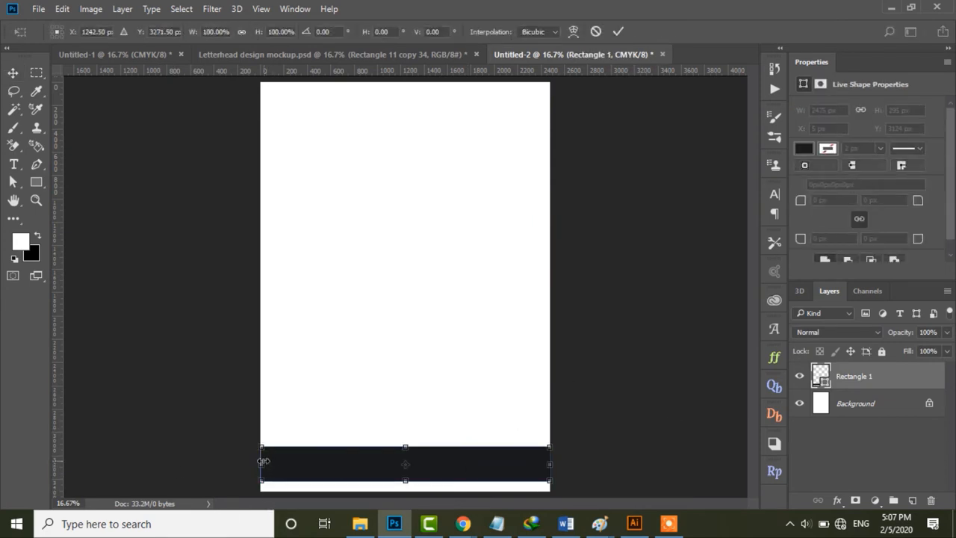
{"action": "left_click_drag", "start_coordinate": [259, 463], "coordinate": [258, 464]}
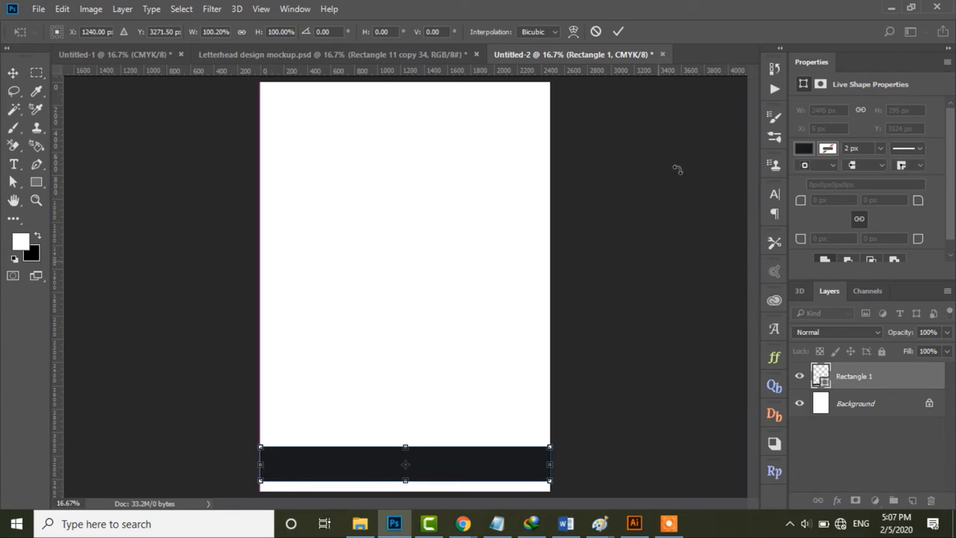
{"action": "left_click", "coordinate": [618, 31]}
{"action": "left_click", "coordinate": [664, 369]}
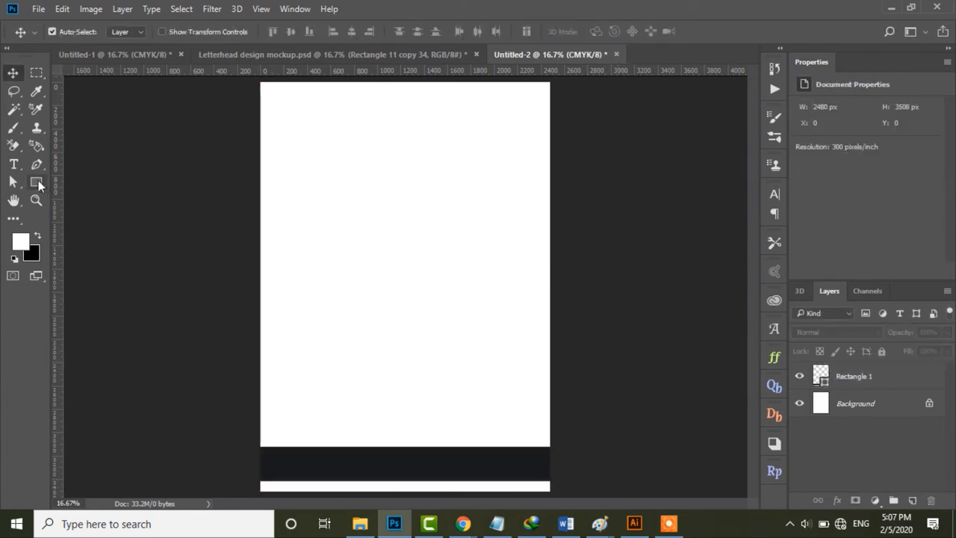
Draw a narrow upright rectangle about 103 × 361 px above the dark bar's left end and fill it with yellow #e6df29
{"action": "left_click", "coordinate": [38, 181]}
{"action": "left_click_drag", "start_coordinate": [277, 397], "coordinate": [288, 439]}
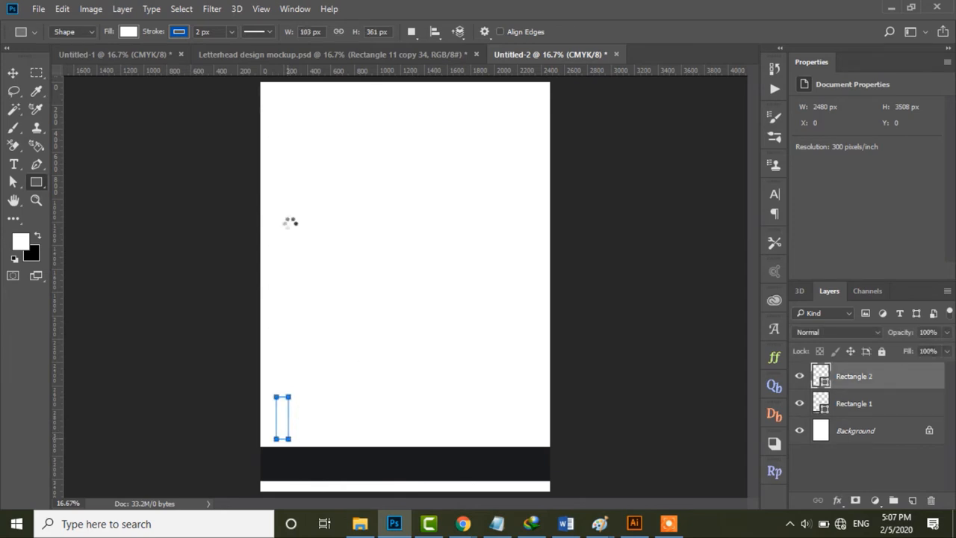
{"action": "left_click", "coordinate": [13, 72]}
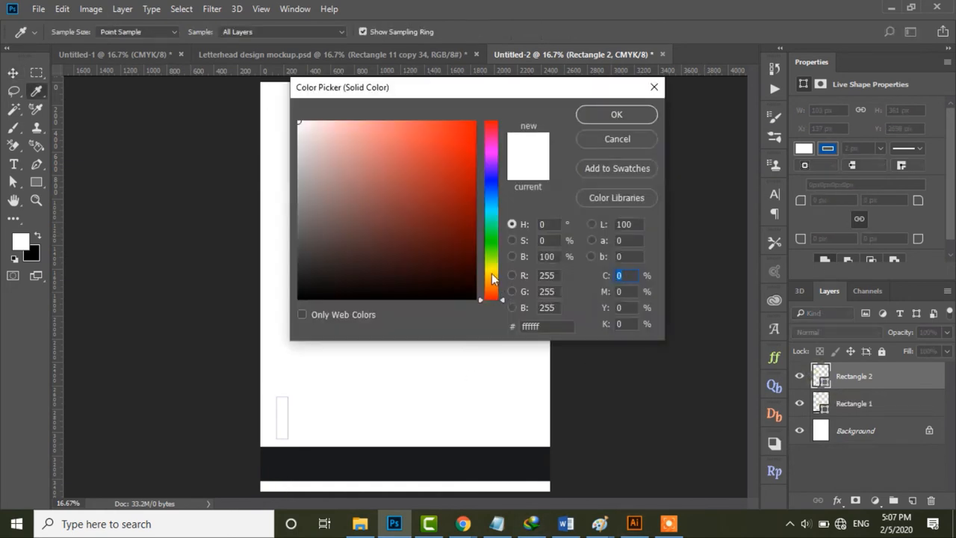
{"action": "left_click", "coordinate": [491, 274]}
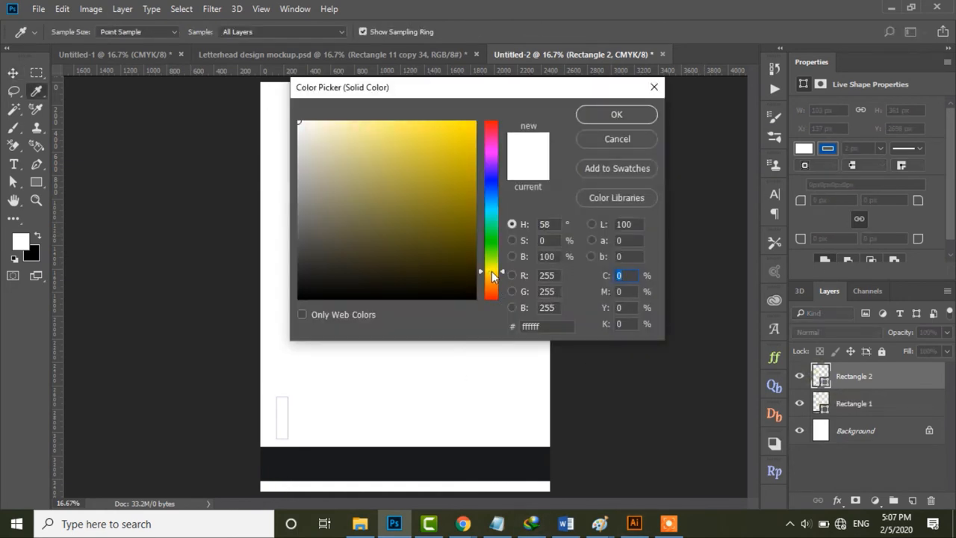
{"action": "left_click", "coordinate": [444, 139]}
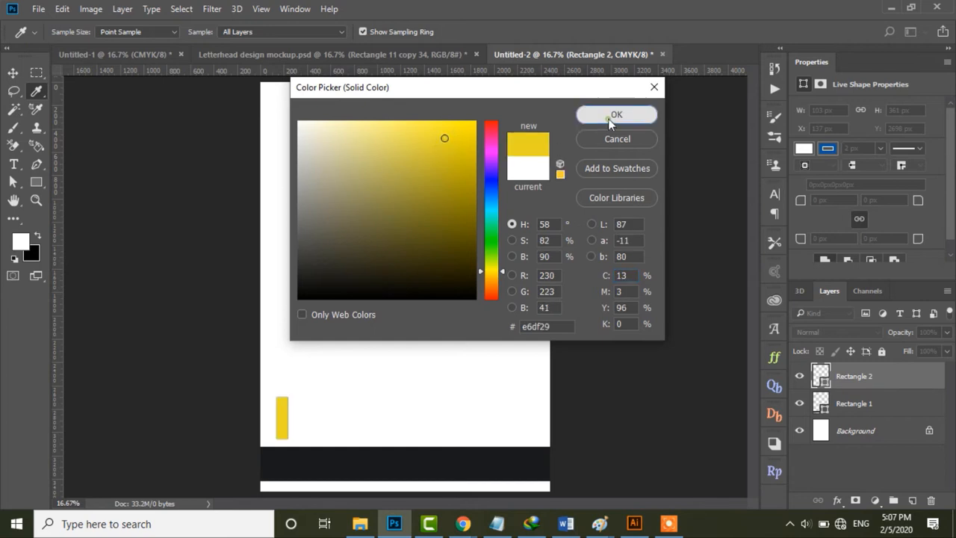
{"action": "left_click", "coordinate": [612, 117]}
Remove the stroke from the yellow upright rectangle
{"action": "left_click", "coordinate": [825, 155]}
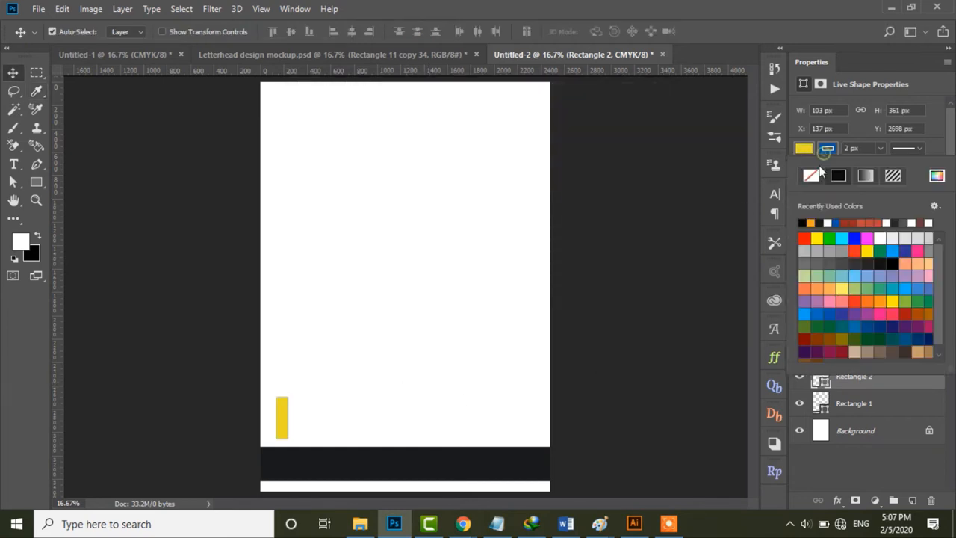
{"action": "left_click", "coordinate": [632, 330]}
{"action": "left_click", "coordinate": [368, 441]}
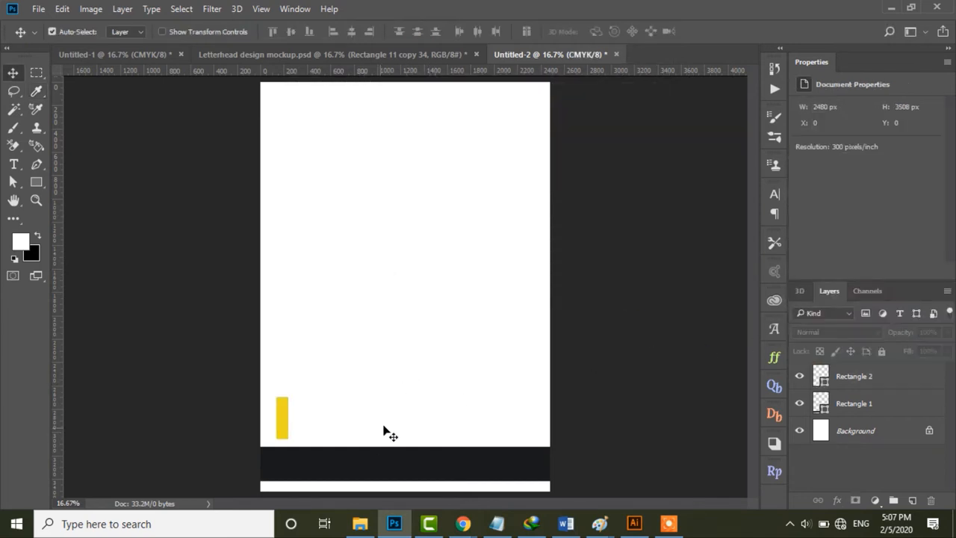
Widen the yellow rectangle toward the page's left edge to about 123.30% of its width
{"action": "left_click", "coordinate": [284, 422]}
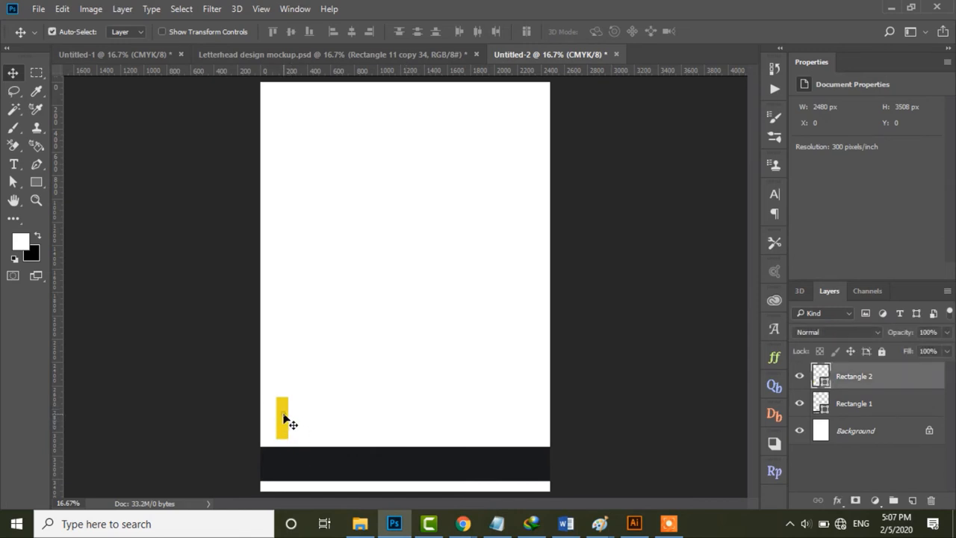
{"action": "key", "text": "ctrl+t"}
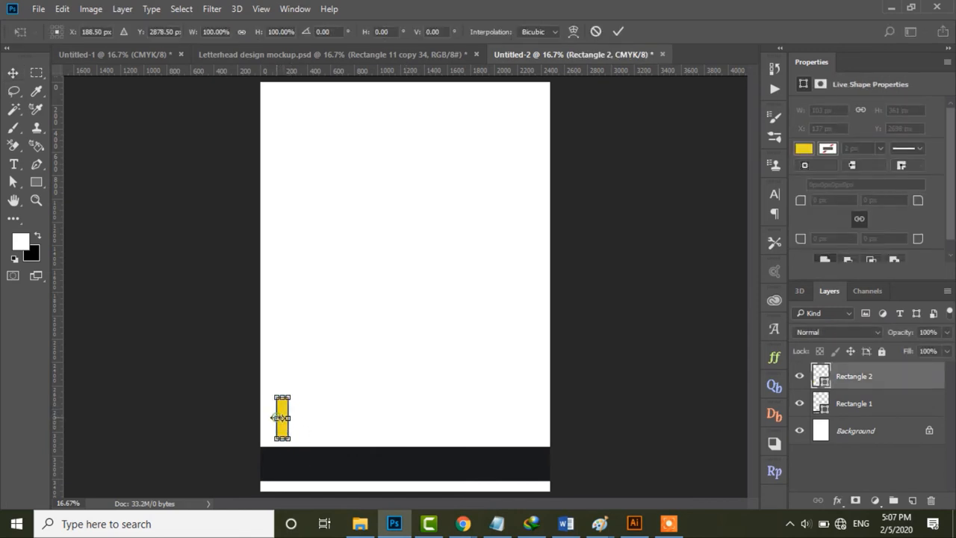
{"action": "left_click_drag", "start_coordinate": [273, 417], "coordinate": [270, 417]}
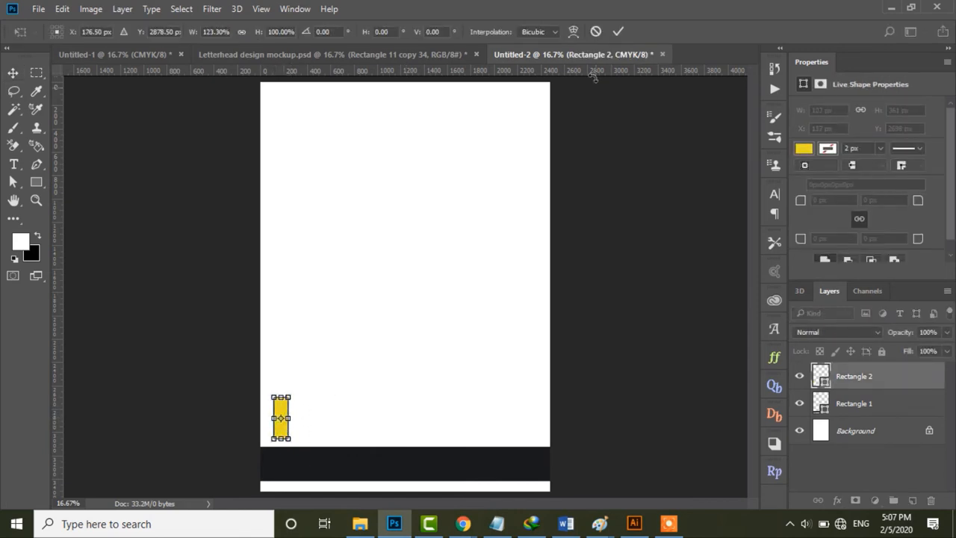
{"action": "left_click", "coordinate": [616, 30]}
{"action": "left_click", "coordinate": [270, 239]}
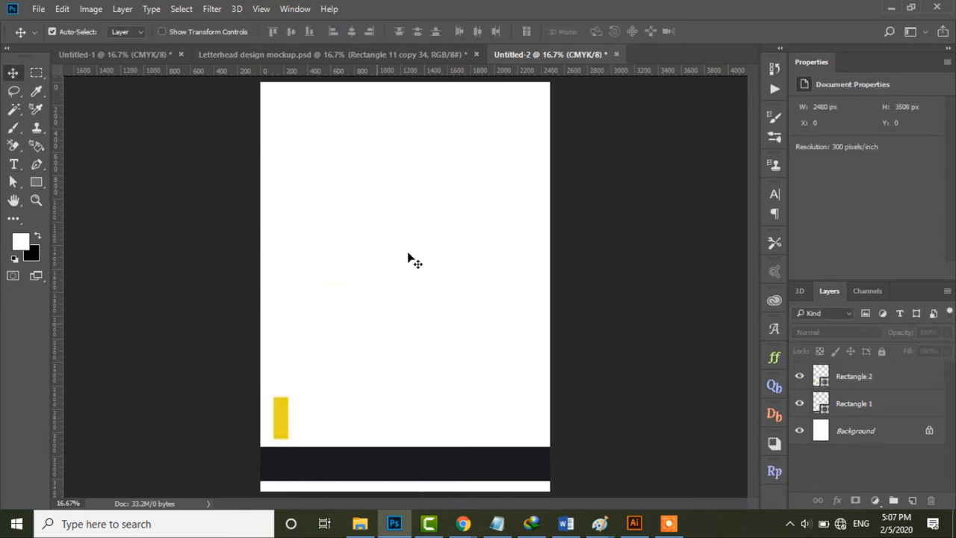
Move the yellow rectangle onto the dark bar's left end and stretch it upward to about 439 px high
{"action": "mouse_move", "coordinate": [282, 422]}
{"action": "left_mouse_down"}
{"action": "mouse_move", "coordinate": [275, 464]}
{"action": "mouse_move", "coordinate": [273, 430]}
{"action": "left_mouse_up"}
{"action": "key", "text": "ctrl+t"}
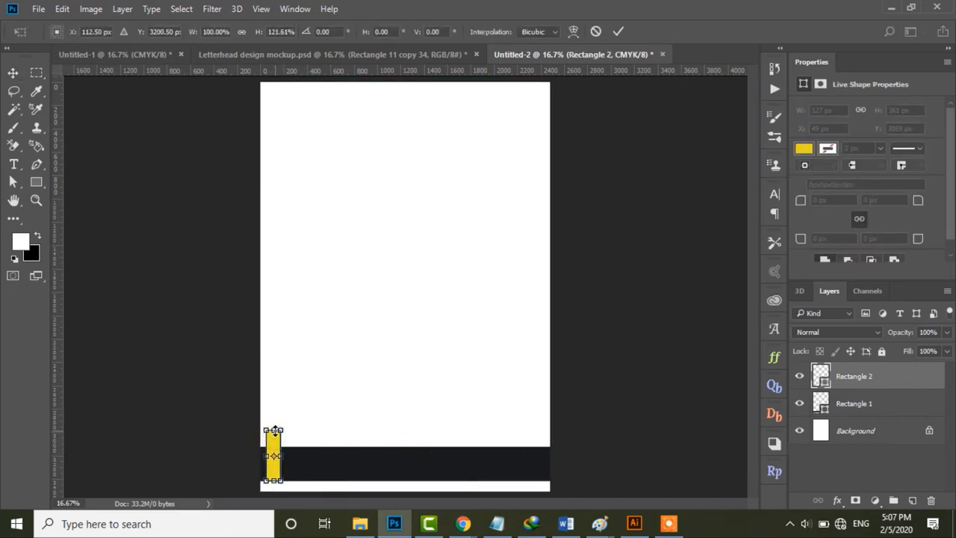
{"action": "left_click", "coordinate": [620, 32]}
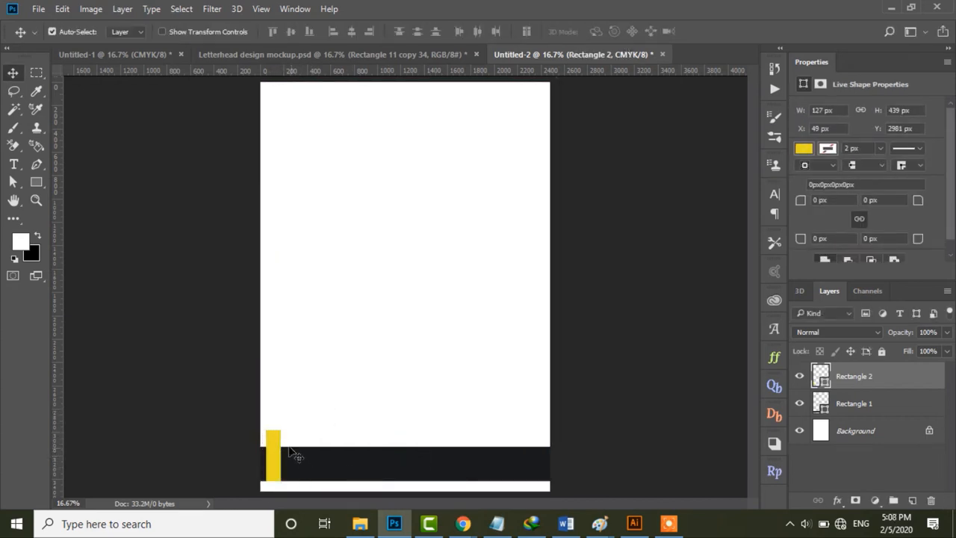
Align the vertical centers of the yellow rectangle and the dark bar, and shift both down so the rectangle starts at about Y 3053 px
{"action": "left_click", "coordinate": [339, 469], "text": "shift"}
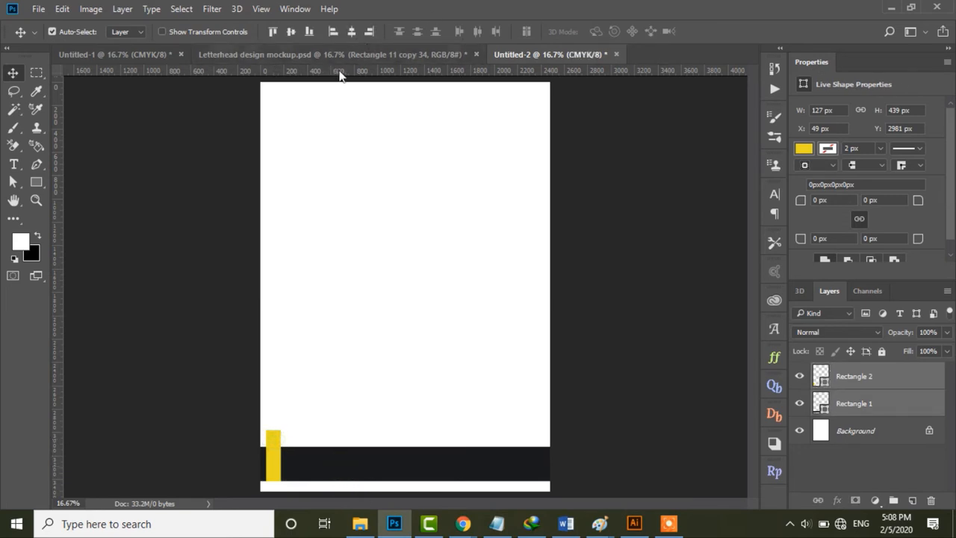
{"action": "left_click", "coordinate": [293, 31]}
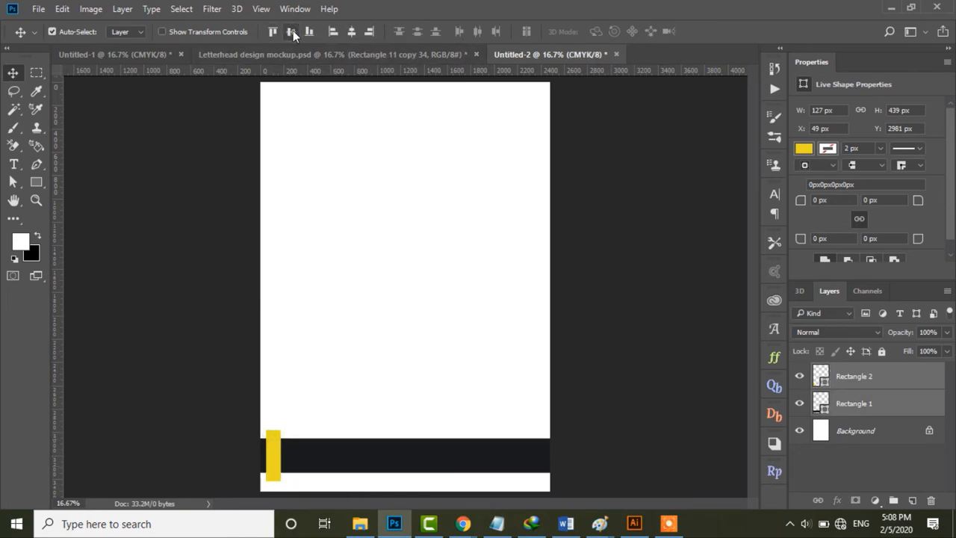
{"action": "left_click_drag", "start_coordinate": [389, 447], "coordinate": [389, 454]}
{"action": "left_click", "coordinate": [389, 399]}
Slant the yellow rectangle with a Perspective transform so its top leans right, skewed horizontally by about -7.53°
{"action": "left_click", "coordinate": [36, 200]}
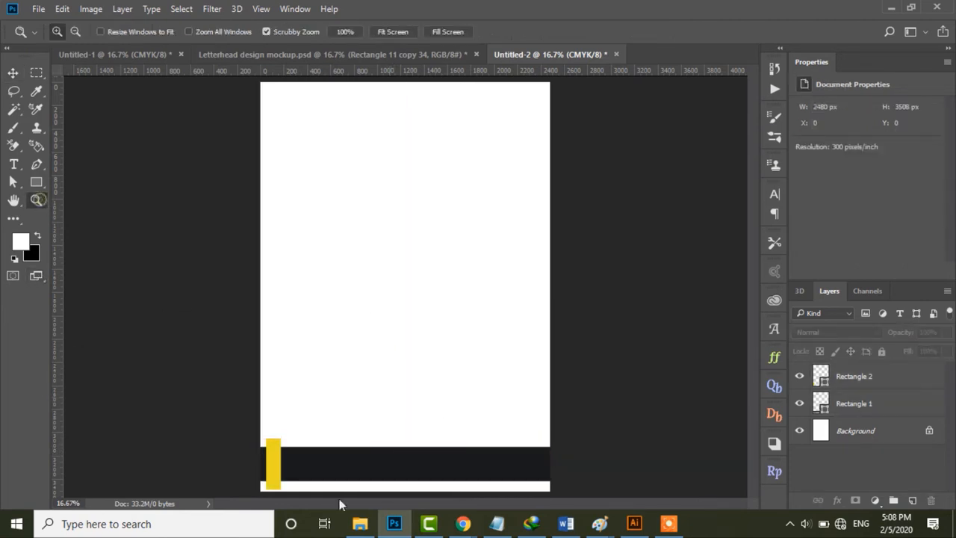
{"action": "left_click", "coordinate": [316, 466]}
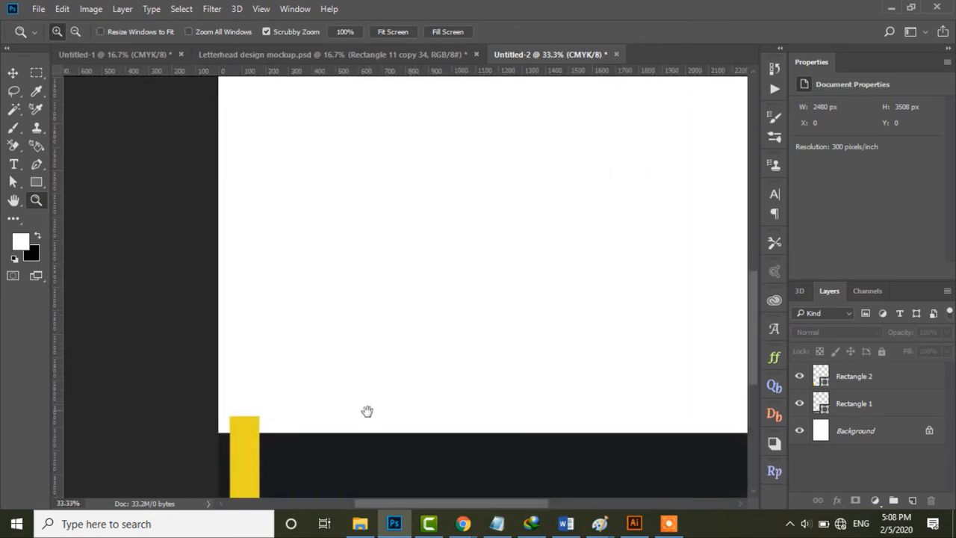
{"action": "left_click_drag", "start_coordinate": [366, 411], "coordinate": [422, 234]}
{"action": "left_click", "coordinate": [403, 290]}
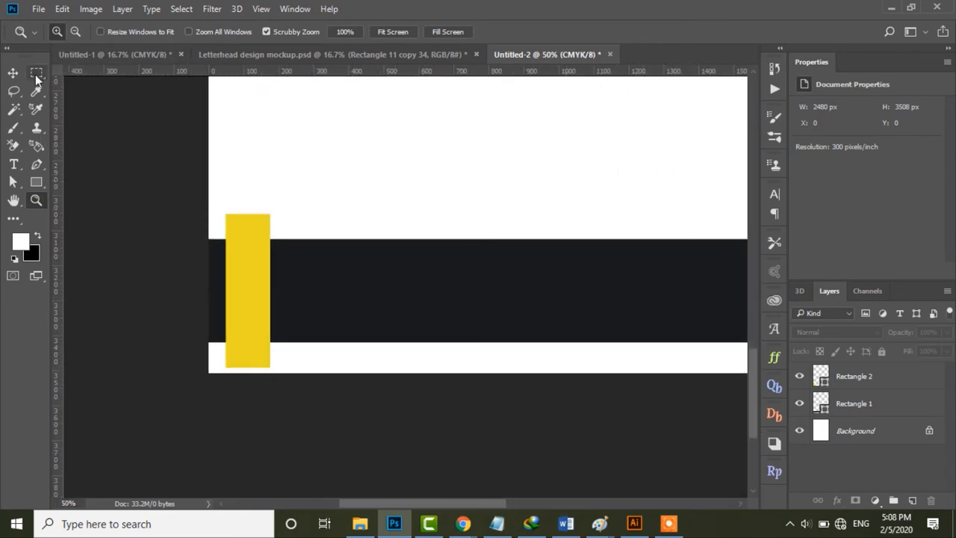
{"action": "left_click", "coordinate": [12, 73]}
{"action": "left_click", "coordinate": [418, 253]}
{"action": "left_click", "coordinate": [251, 249]}
{"action": "left_click", "coordinate": [375, 205]}
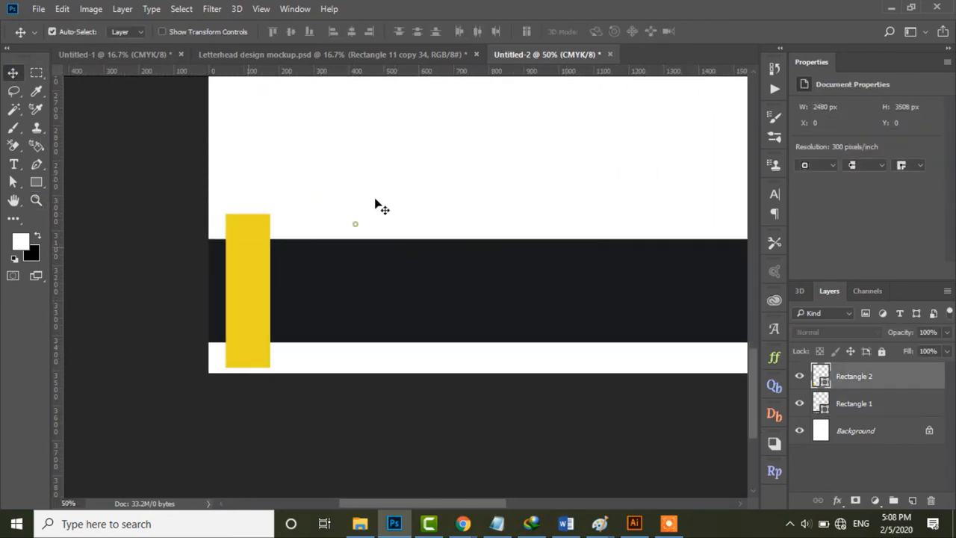
{"action": "left_click", "coordinate": [247, 259]}
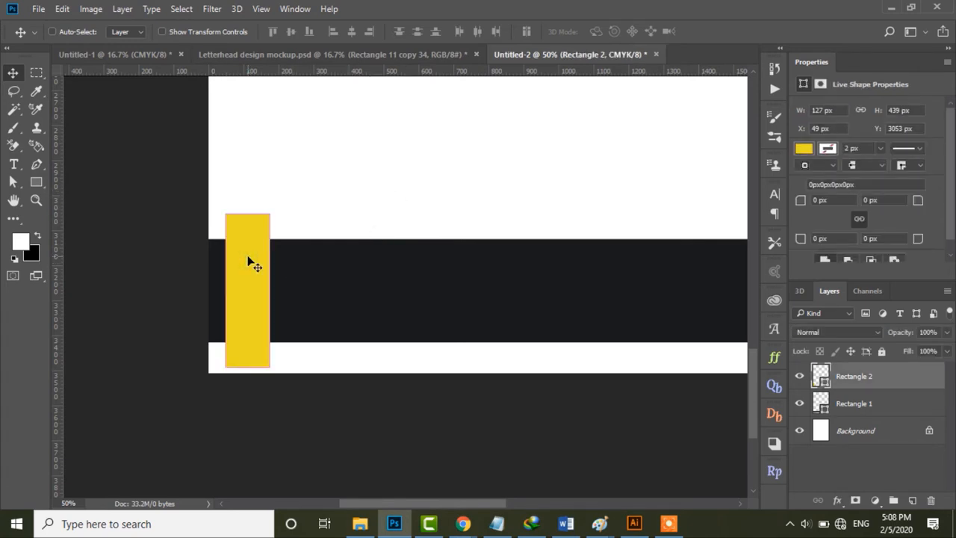
{"action": "key", "text": "ctrl+t"}
{"action": "right_click", "coordinate": [247, 250]}
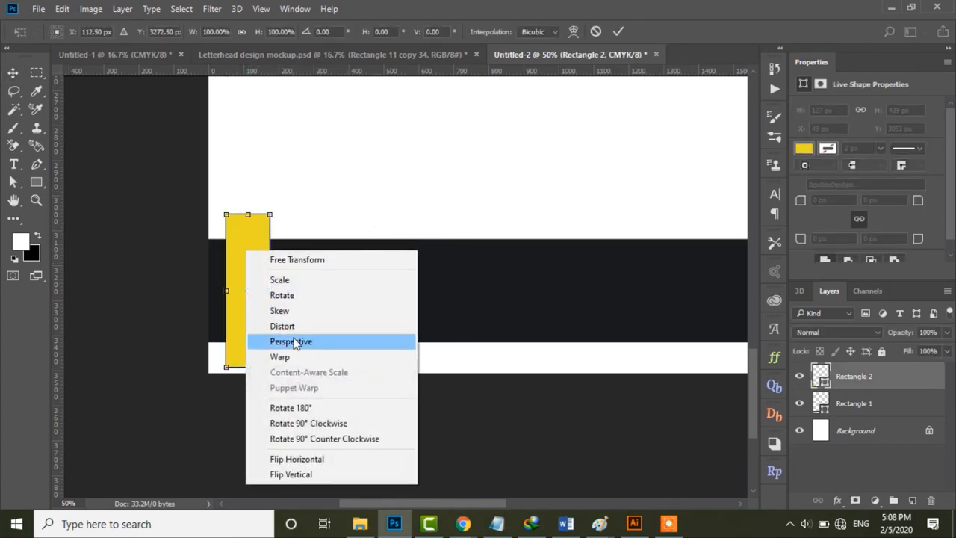
{"action": "left_click", "coordinate": [282, 342]}
{"action": "left_click_drag", "start_coordinate": [247, 368], "coordinate": [235, 368]}
{"action": "left_click_drag", "start_coordinate": [249, 217], "coordinate": [256, 216]}
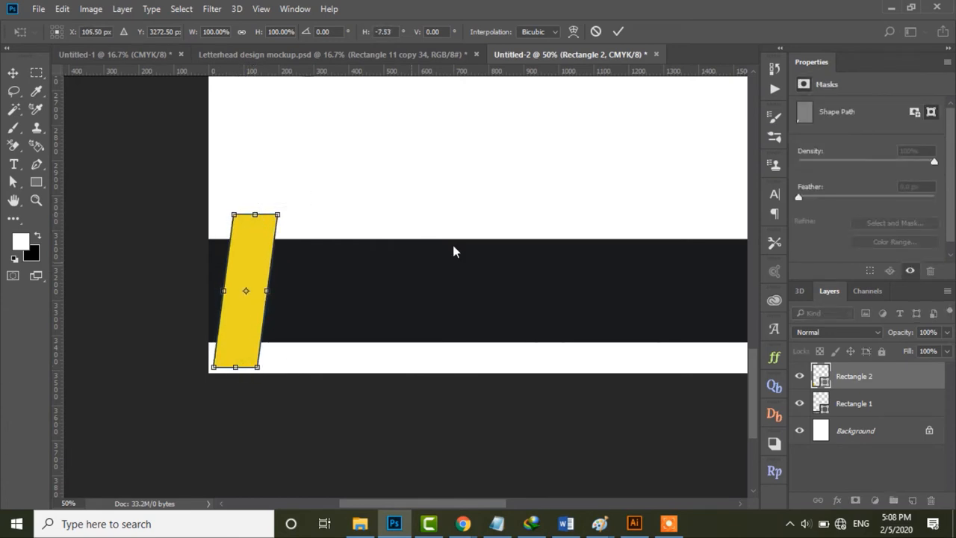
{"action": "left_click", "coordinate": [618, 31]}
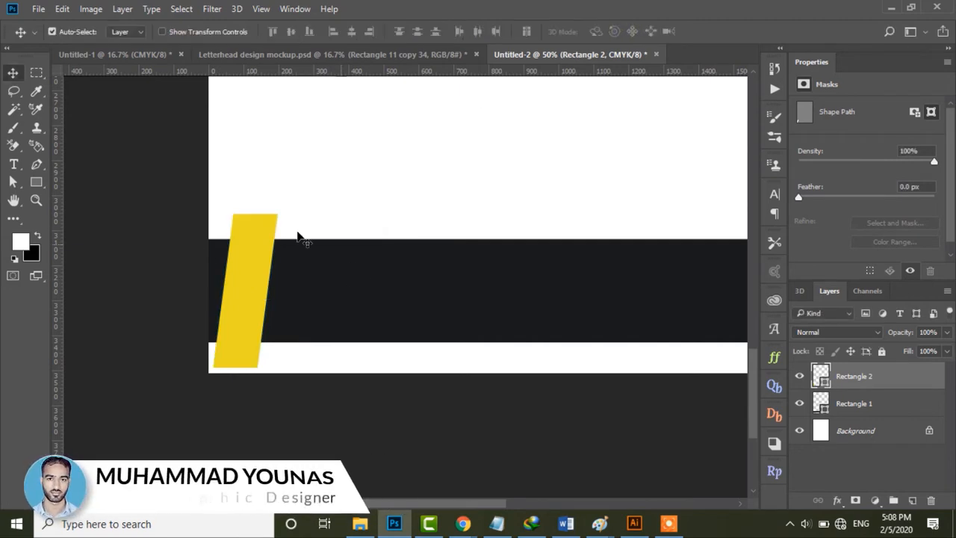
Move the slanted yellow shape partly off the page's left edge and widen it slightly to cover the dark bar's left end
{"action": "left_click_drag", "start_coordinate": [261, 276], "coordinate": [242, 279]}
{"action": "key", "text": "ctrl+t"}
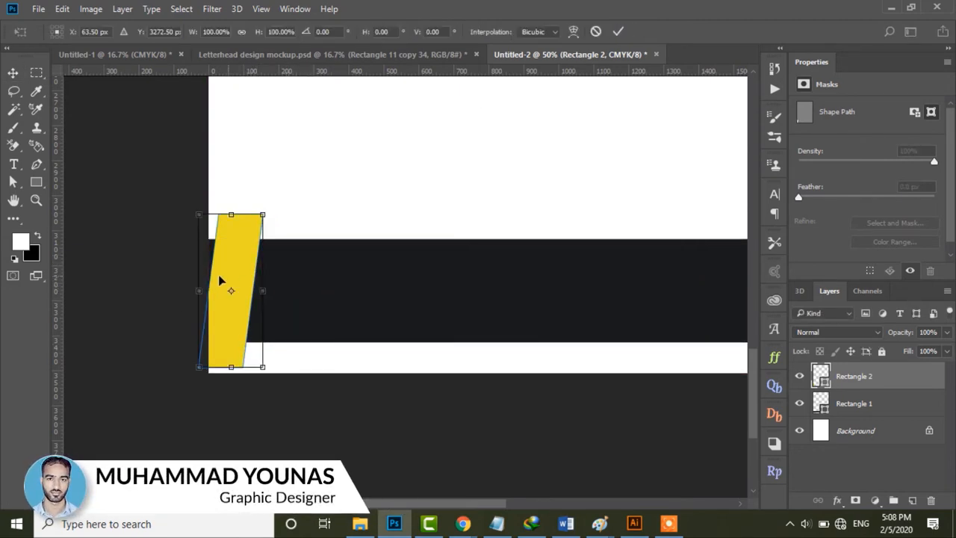
{"action": "left_click_drag", "start_coordinate": [197, 290], "coordinate": [186, 291]}
{"action": "left_click_drag", "start_coordinate": [250, 265], "coordinate": [245, 266]}
{"action": "left_click", "coordinate": [617, 31]}
{"action": "left_click", "coordinate": [81, 247]}
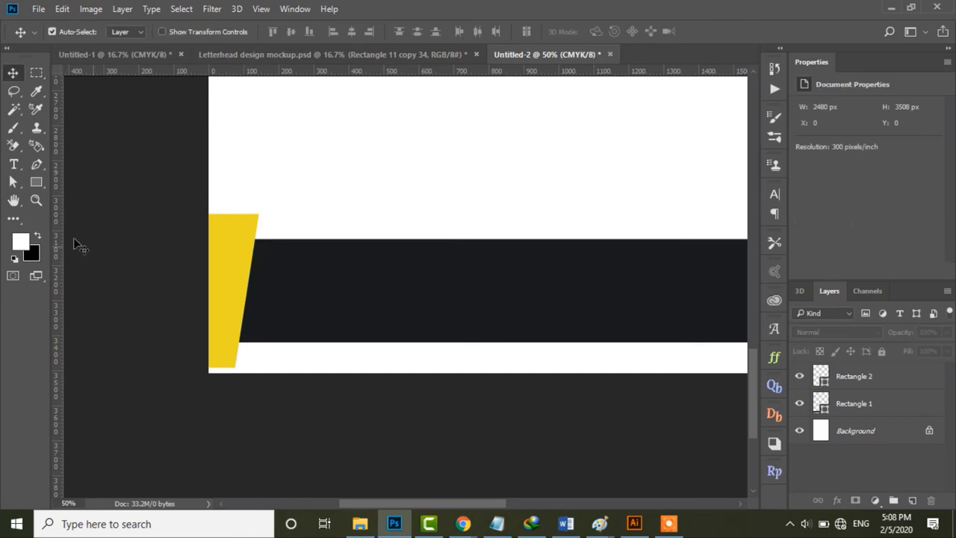
Move the yellow shape and the dark bar together up about 40 px from the page's lower edge
{"action": "left_click_drag", "start_coordinate": [318, 181], "coordinate": [224, 258]}
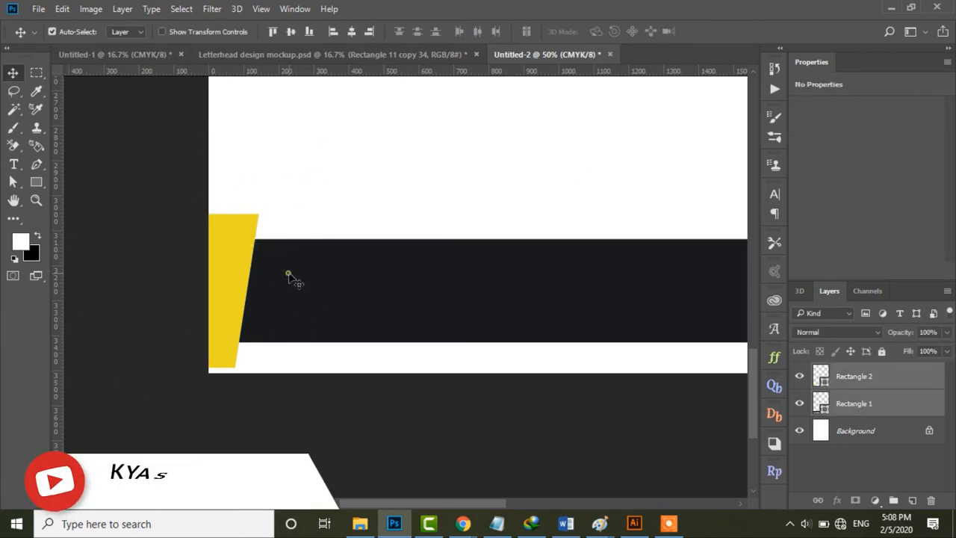
{"action": "left_click_drag", "start_coordinate": [288, 274], "coordinate": [291, 263]}
{"action": "left_click", "coordinate": [324, 115]}
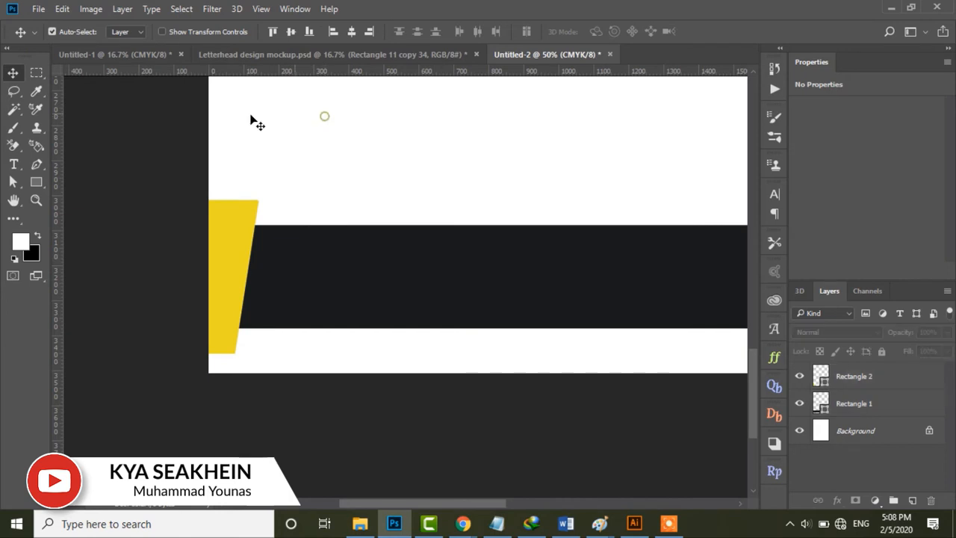
Duplicate the slanted yellow shape and place the copy at the dark bar's right end, centered at about X 2371.5 px
{"action": "left_click", "coordinate": [35, 200]}
{"action": "left_click", "coordinate": [423, 268], "text": "alt"}
{"action": "left_click", "coordinate": [423, 268], "text": "alt"}
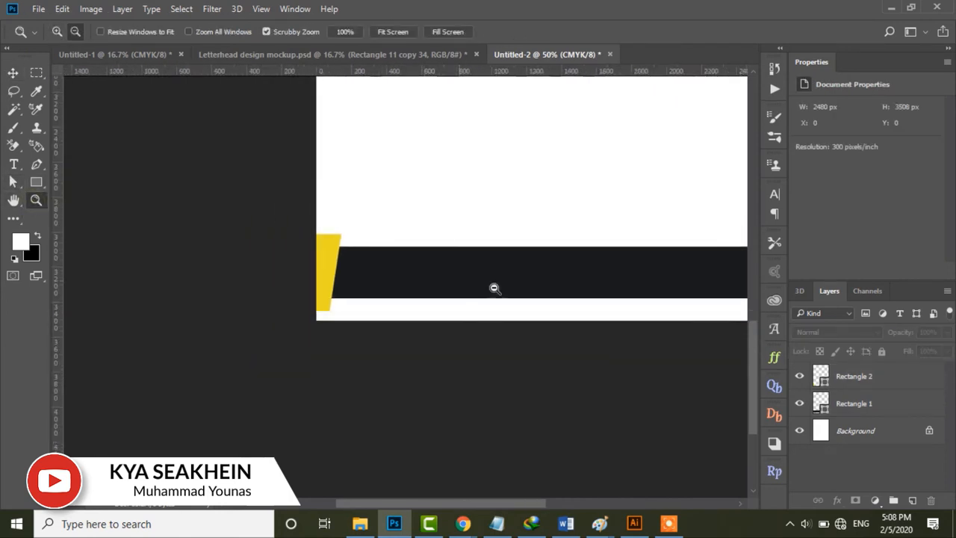
{"action": "left_click", "coordinate": [601, 301], "text": "alt"}
{"action": "left_click", "coordinate": [602, 301], "text": "alt"}
{"action": "left_click", "coordinate": [354, 441]}
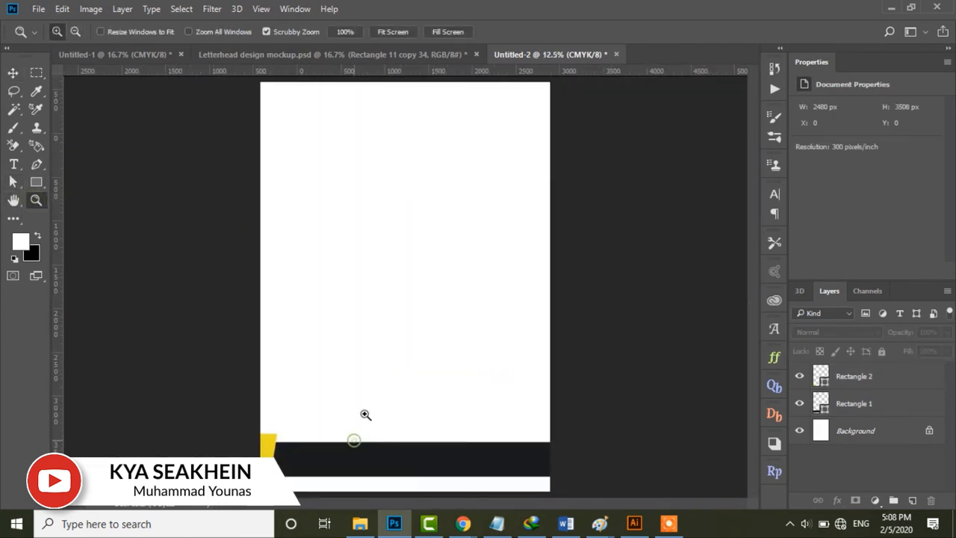
{"action": "left_click", "coordinate": [13, 73]}
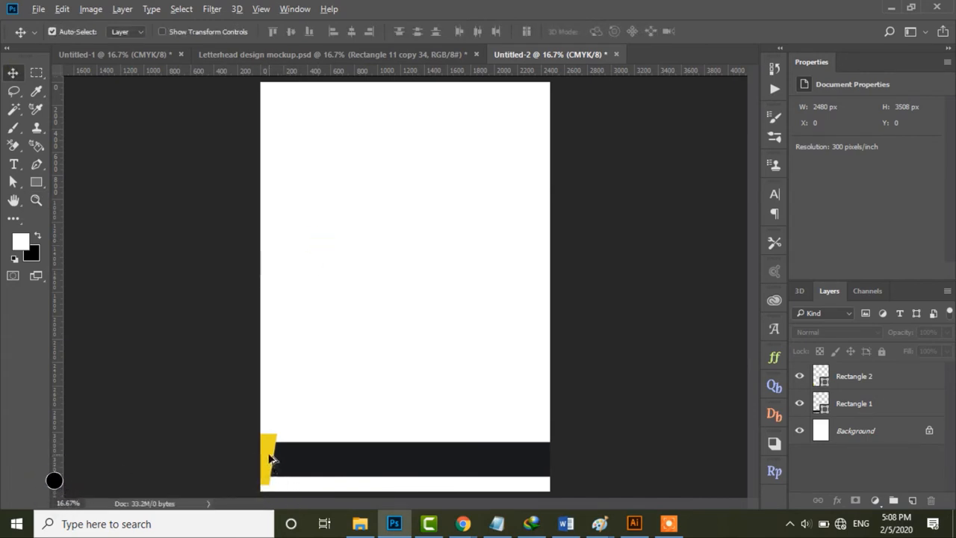
{"action": "left_click_drag", "start_coordinate": [270, 458], "coordinate": [545, 467]}
Flip the copied yellow shape horizontally so it mirrors the one on the left
{"action": "key", "text": "ctrl+t"}
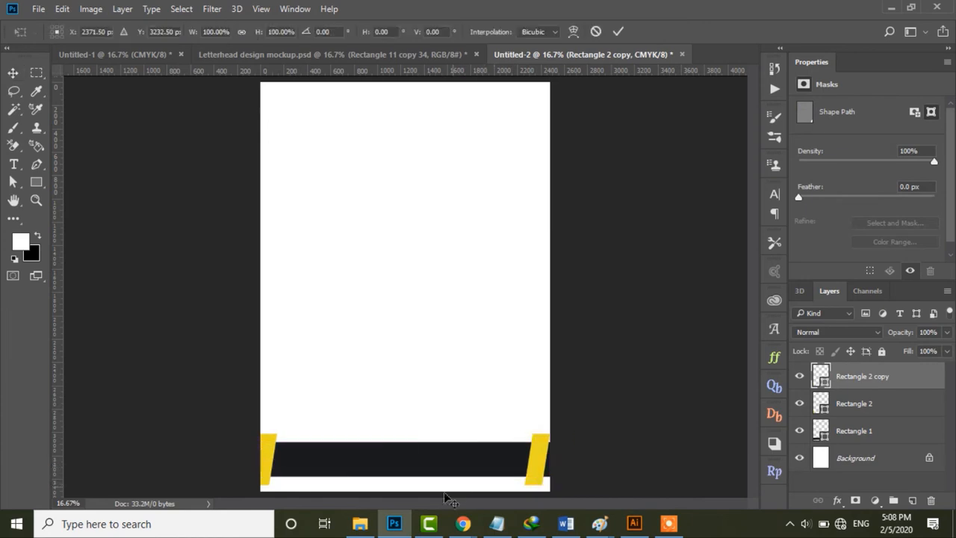
{"action": "left_click", "coordinate": [62, 9]}
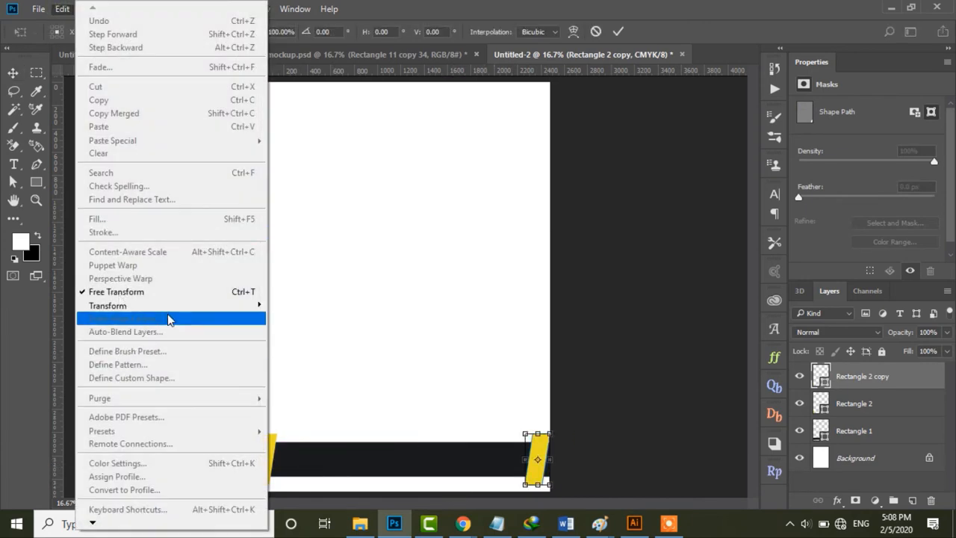
{"action": "mouse_move", "coordinate": [172, 309]}
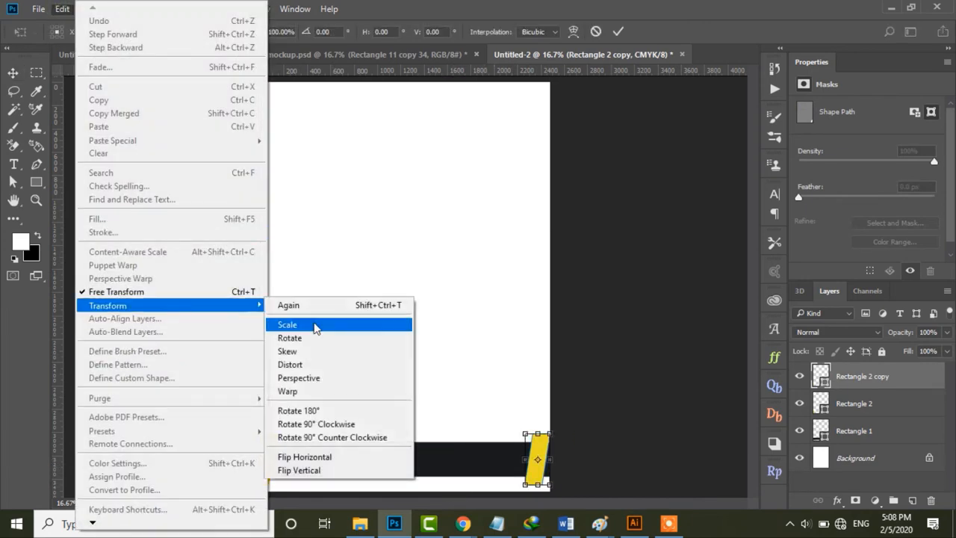
{"action": "left_click", "coordinate": [304, 457]}
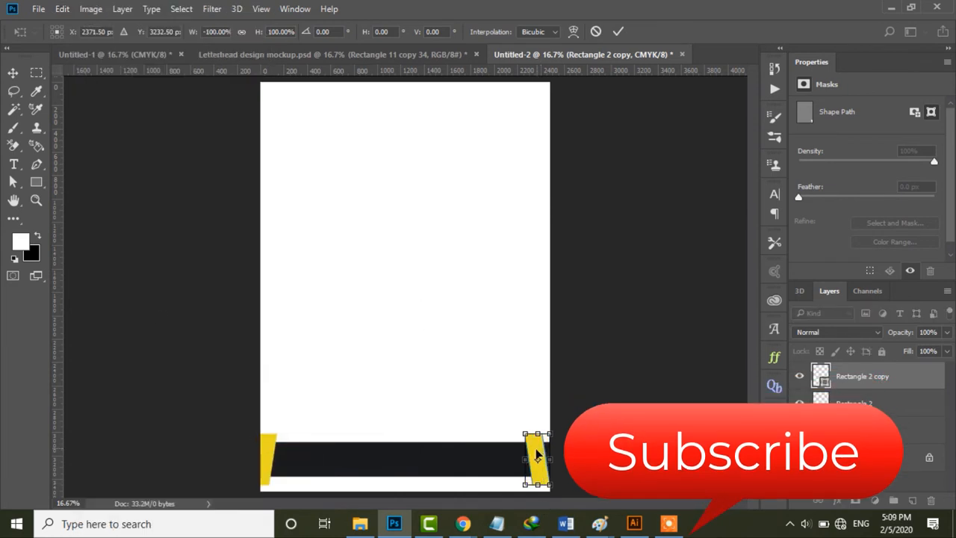
Shift the mirrored yellow shape right, partly past the page edge, to about X 2455.5 px
{"action": "left_click_drag", "start_coordinate": [539, 456], "coordinate": [542, 454]}
{"action": "key", "text": "Right"}
{"action": "key", "text": "Right"}
{"action": "key", "text": "Right"}
{"action": "key", "text": "Right"}
{"action": "key", "text": "Right"}
{"action": "key", "text": "Right"}
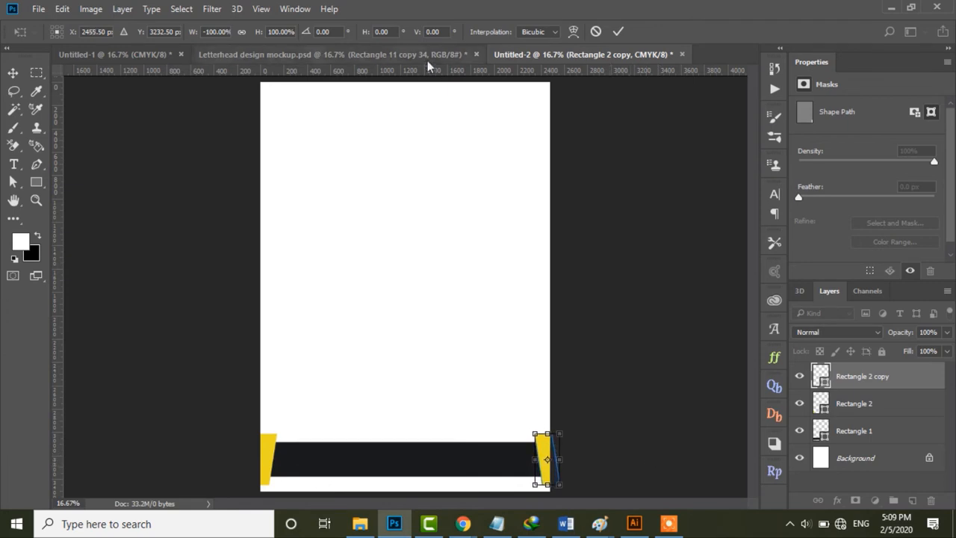
{"action": "left_click", "coordinate": [616, 32]}
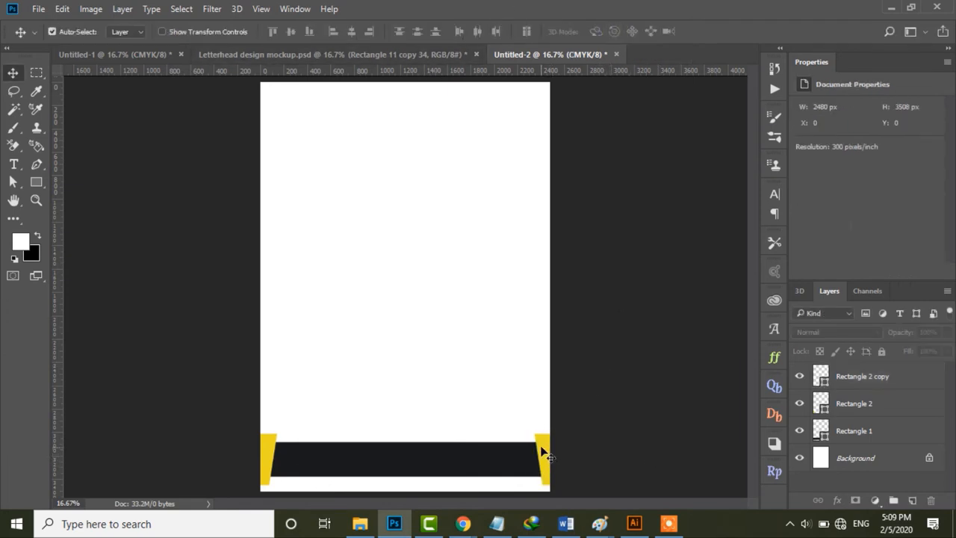
Distribute the two yellow shapes and the dark bar by their vertical centers
{"action": "left_click", "coordinate": [270, 446], "text": "shift"}
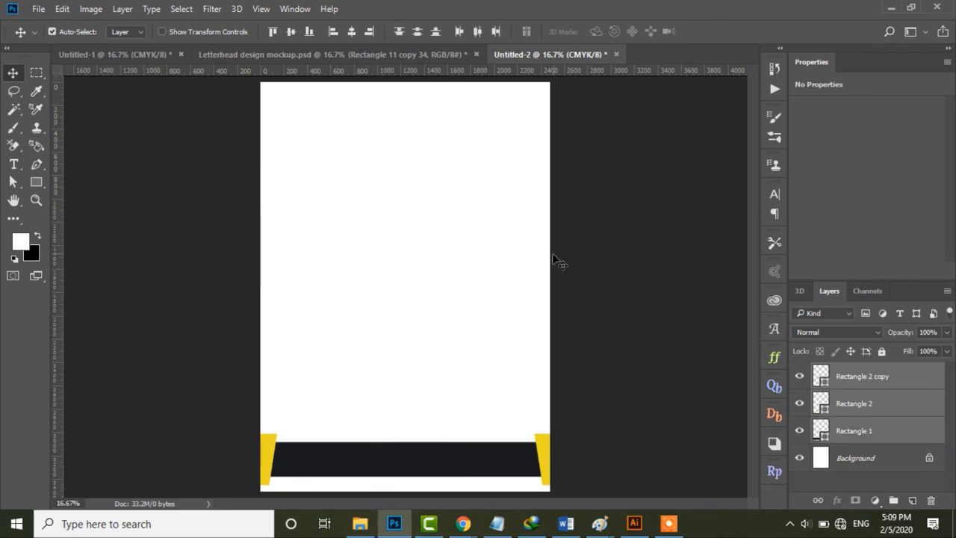
{"action": "left_click", "coordinate": [418, 35]}
{"action": "left_click", "coordinate": [597, 287]}
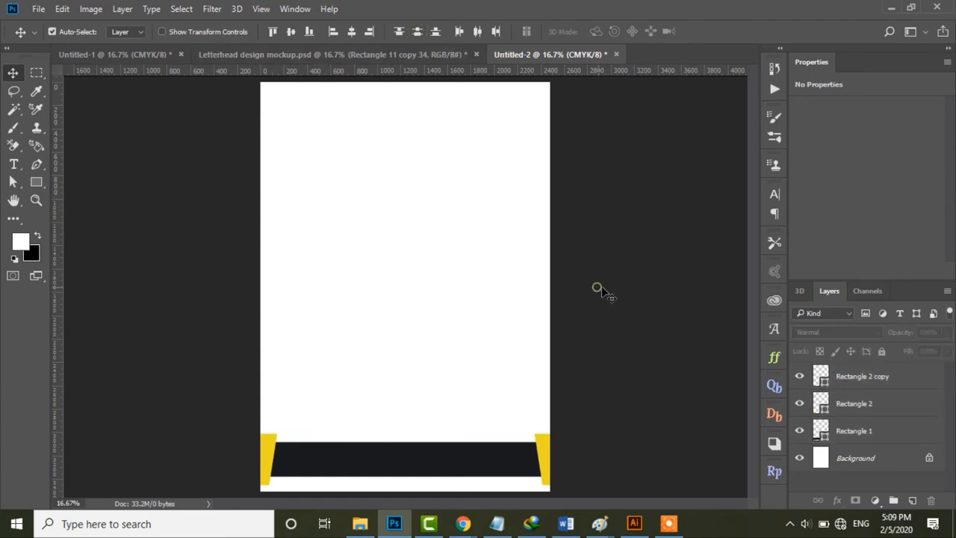
{"action": "left_click", "coordinate": [445, 249]}
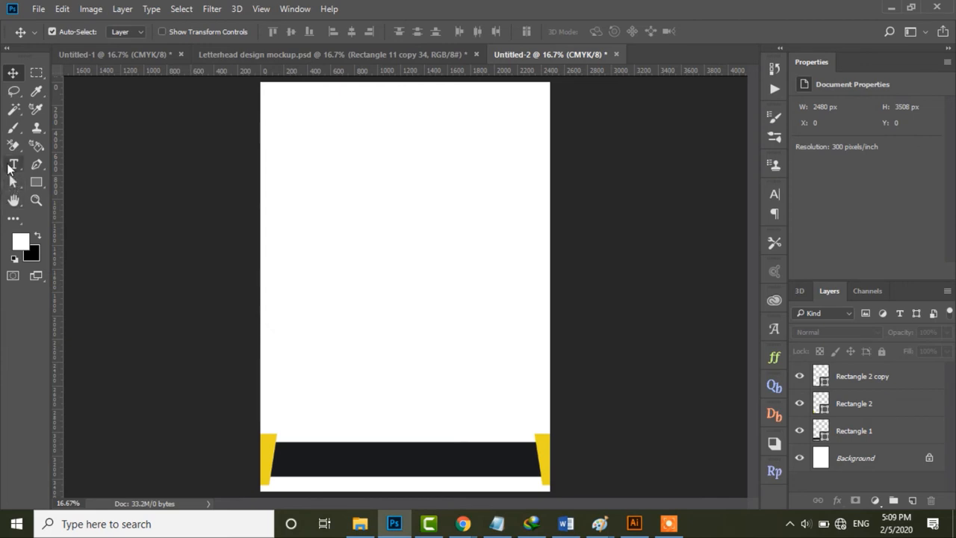
{"action": "left_click", "coordinate": [14, 164]}
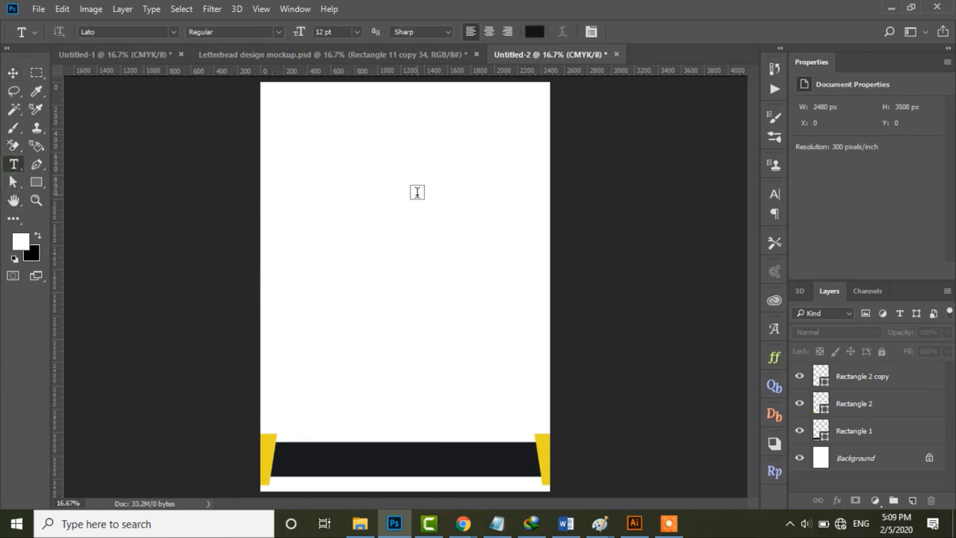
{"action": "left_click", "coordinate": [11, 75]}
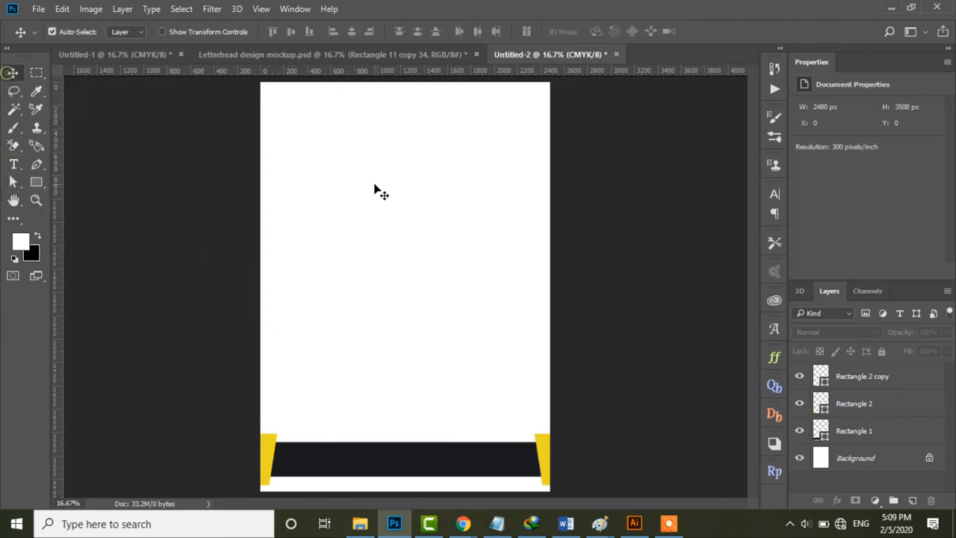
Copy the KYA Seakhein logo from the Untitled-1 document into Untitled-2 and place it in the page's upper-left corner
{"action": "left_click", "coordinate": [127, 56]}
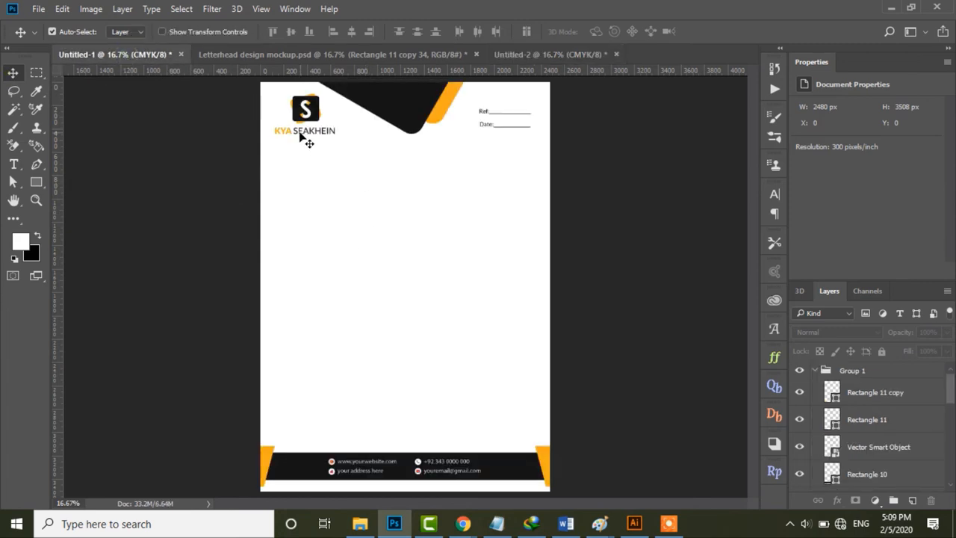
{"action": "left_click_drag", "start_coordinate": [293, 161], "coordinate": [328, 123]}
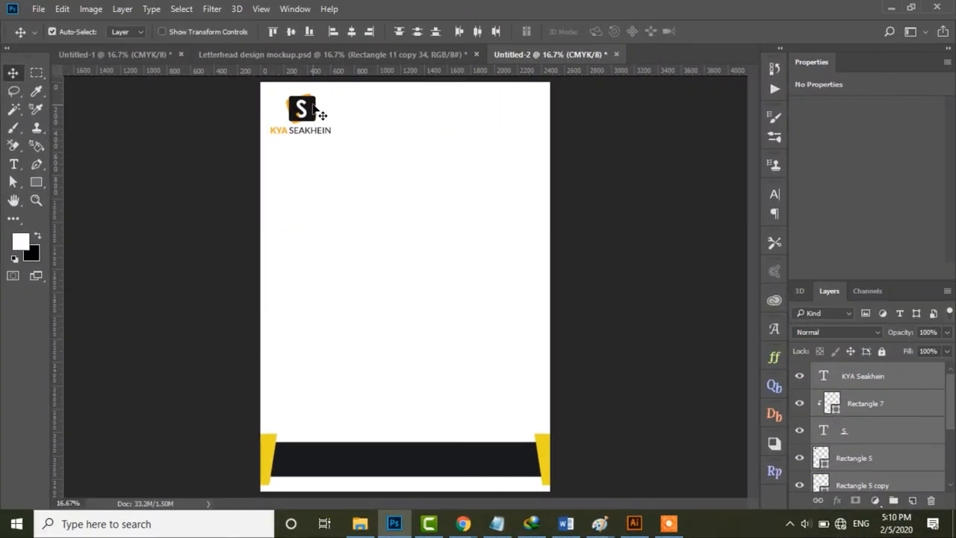
{"action": "left_click_drag", "start_coordinate": [316, 107], "coordinate": [315, 113]}
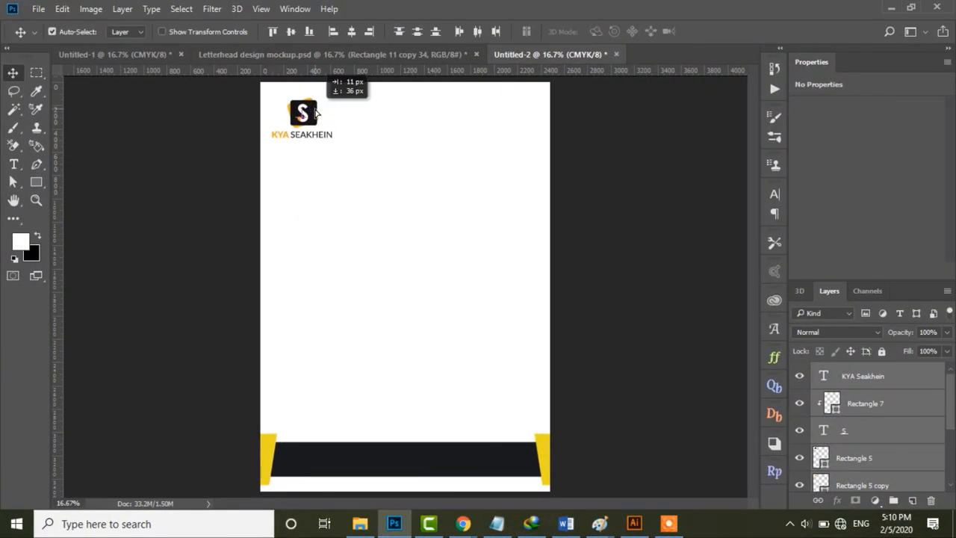
{"action": "left_click", "coordinate": [393, 176]}
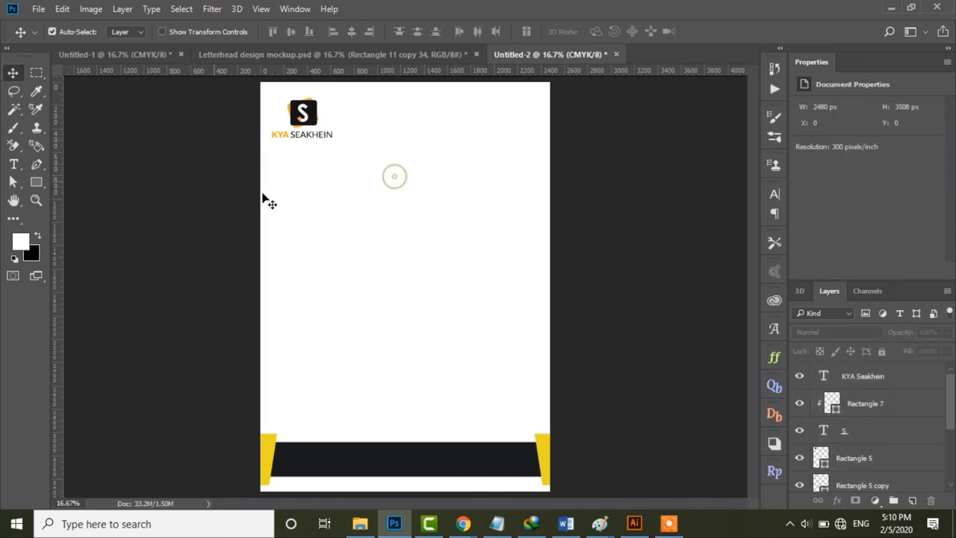
Duplicate the logo's black rounded square and transform the copy into a large diamond, scaled to about 388% and rotated -45°
{"action": "left_click", "coordinate": [301, 150]}
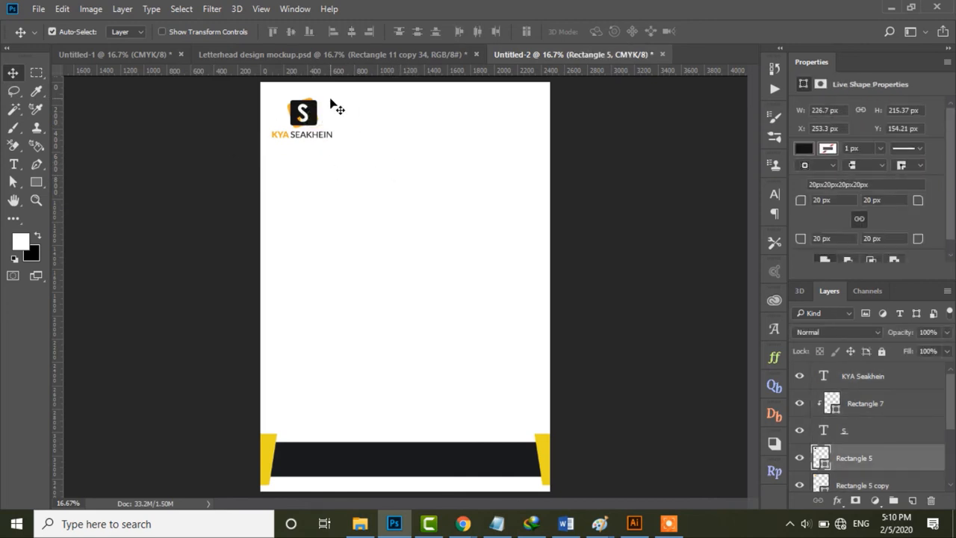
{"action": "left_click_drag", "start_coordinate": [316, 115], "coordinate": [389, 119]}
{"action": "key", "text": "ctrl+t"}
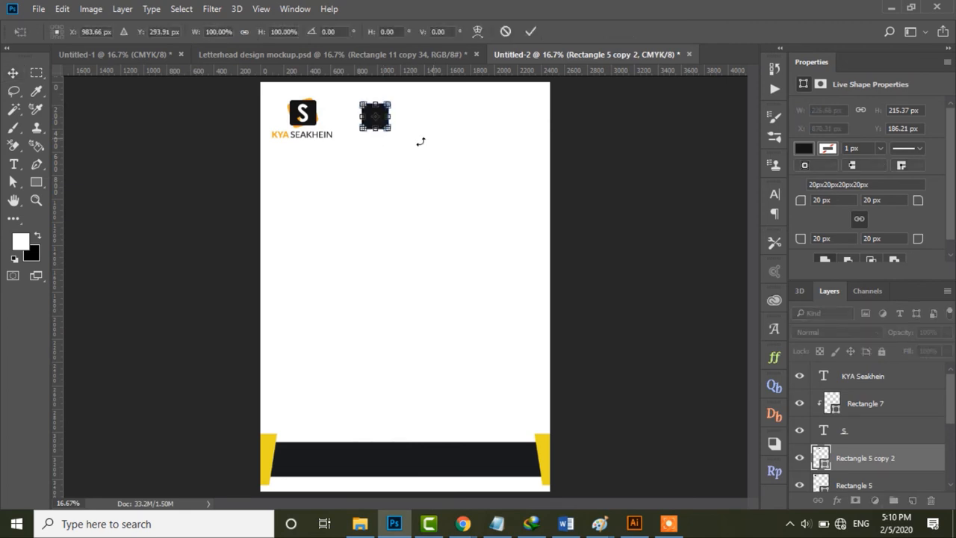
{"action": "left_click_drag", "start_coordinate": [390, 131], "coordinate": [427, 165]}
{"action": "left_click_drag", "start_coordinate": [453, 194], "coordinate": [478, 121]}
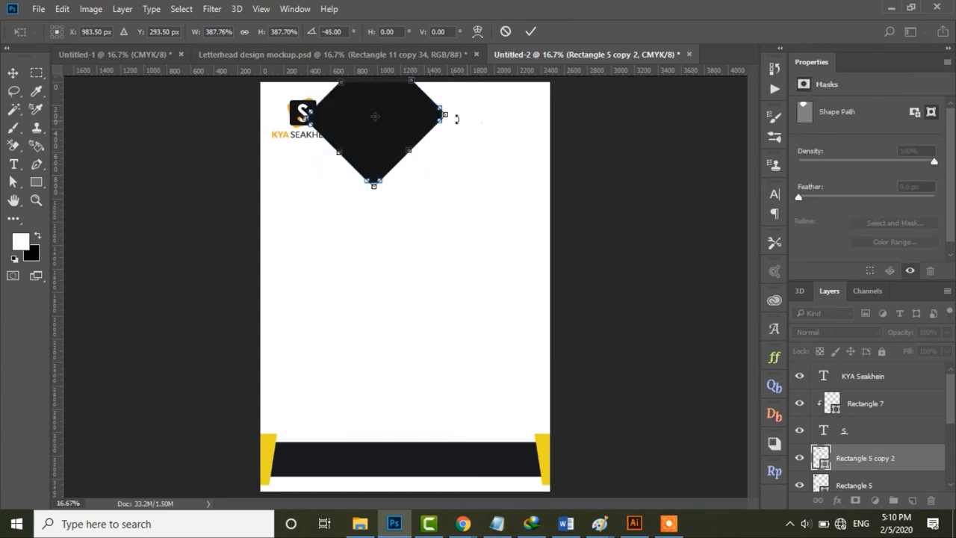
{"action": "left_click", "coordinate": [532, 31]}
{"action": "left_click", "coordinate": [428, 207]}
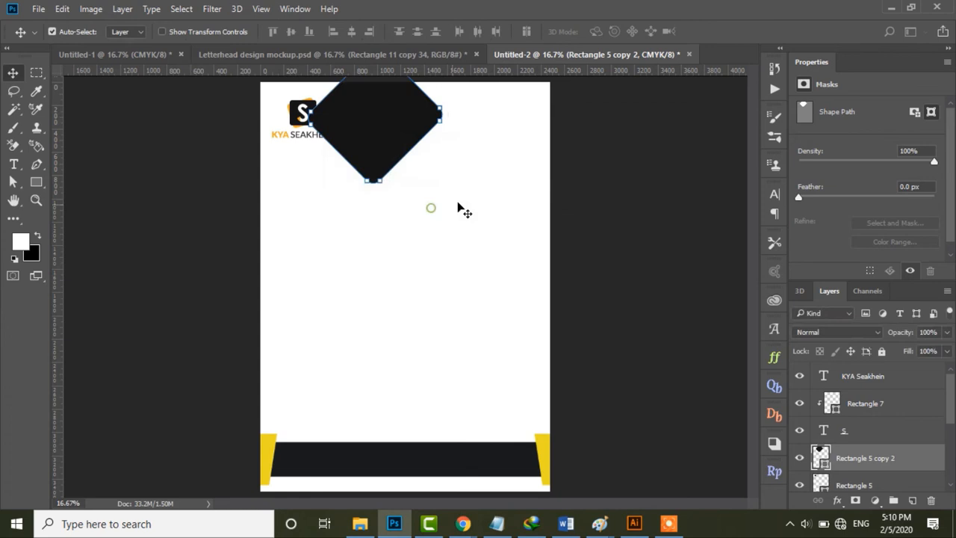
Move the black diamond up so only its lower tip remains on the page, and rotate it by about -4.15°
{"action": "left_click_drag", "start_coordinate": [375, 134], "coordinate": [387, 91]}
{"action": "left_click", "coordinate": [416, 122]}
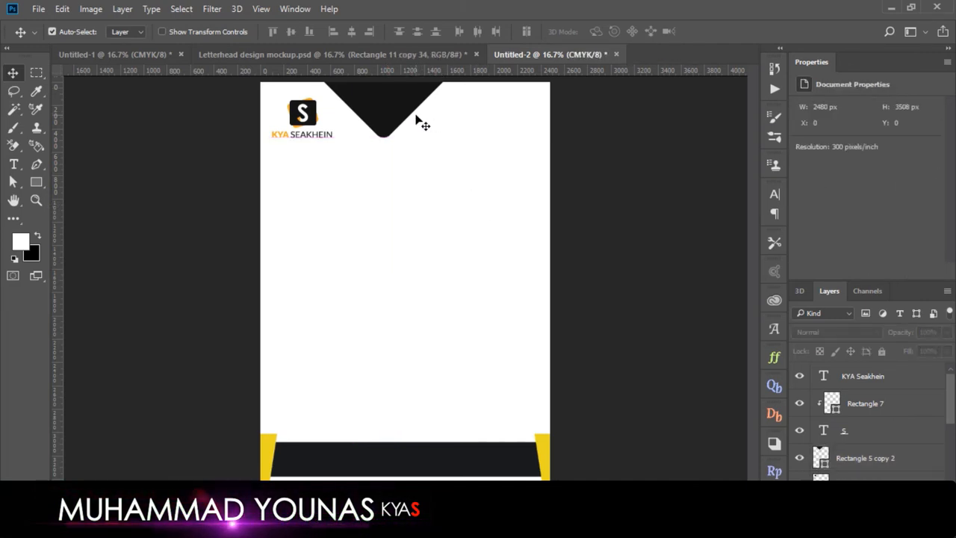
{"action": "key", "text": "ctrl"}
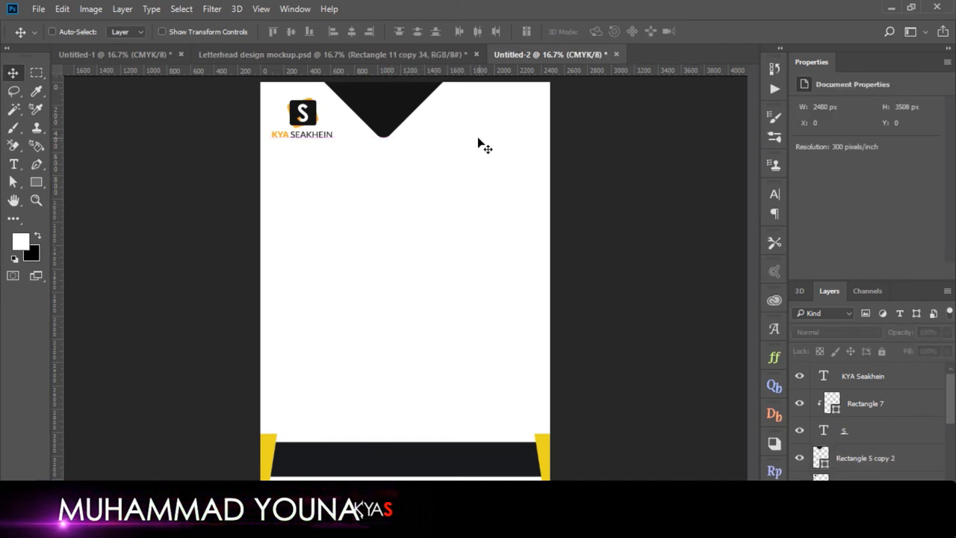
{"action": "left_click", "coordinate": [396, 103], "text": "ctrl"}
{"action": "key", "text": "ctrl+t"}
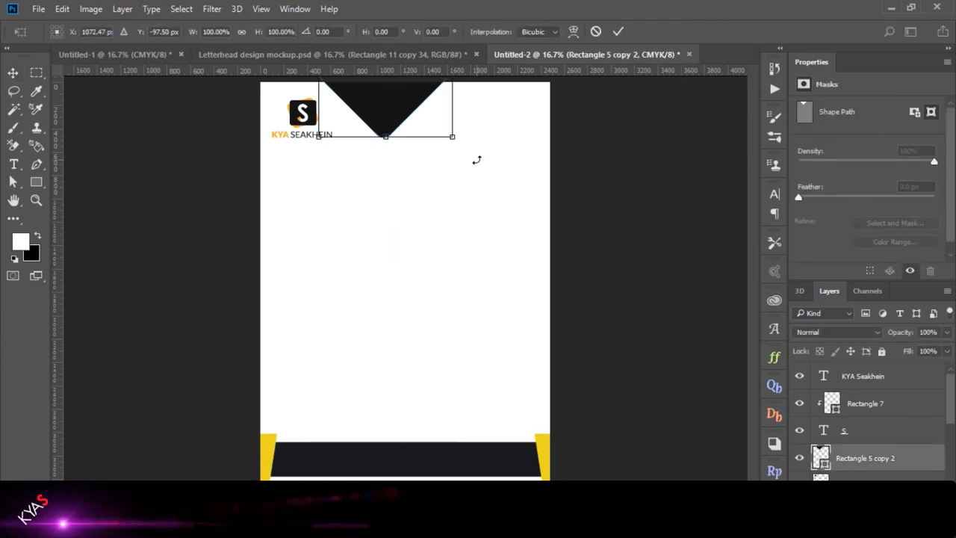
{"action": "left_click_drag", "start_coordinate": [476, 159], "coordinate": [492, 154]}
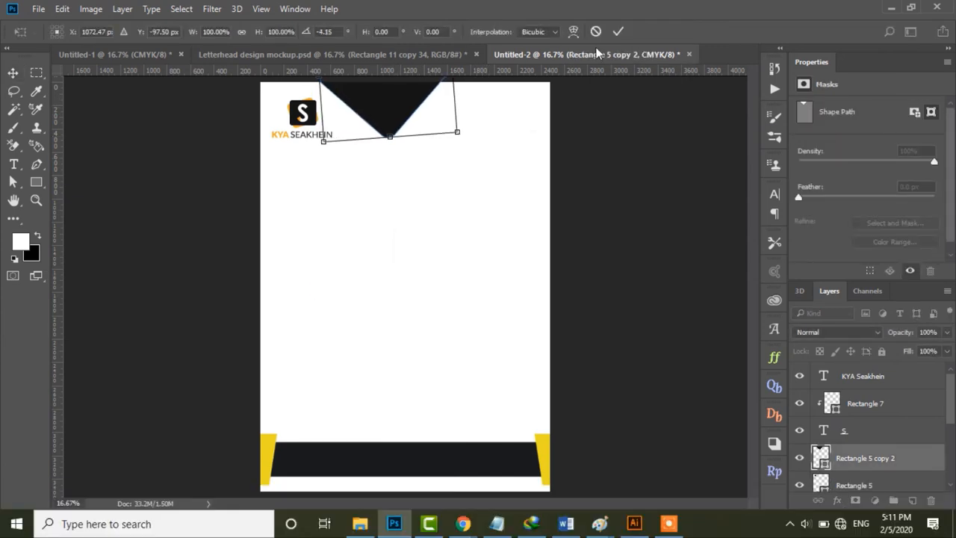
{"action": "left_click", "coordinate": [619, 32]}
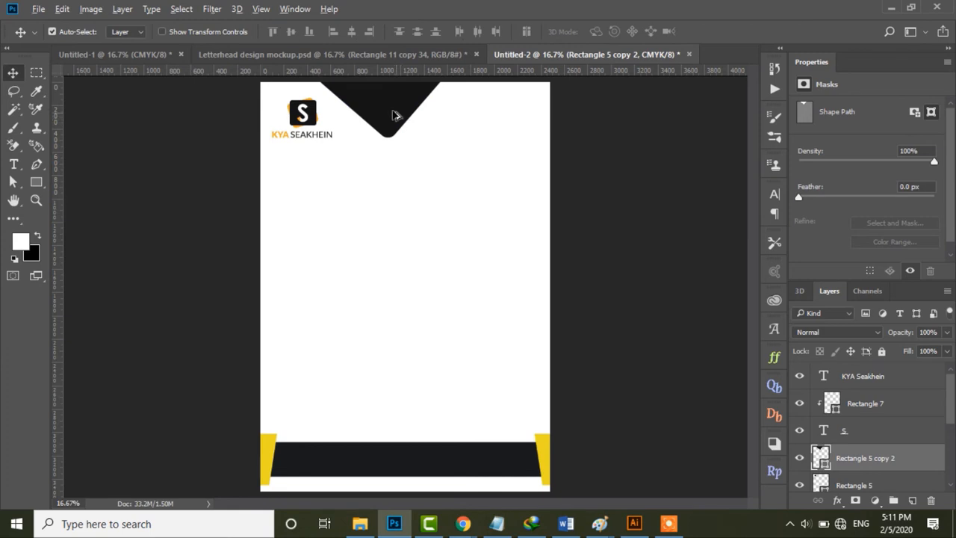
Duplicate the black header shape slightly to its right and stack the original above the copy
{"action": "left_click_drag", "start_coordinate": [396, 115], "coordinate": [414, 113]}
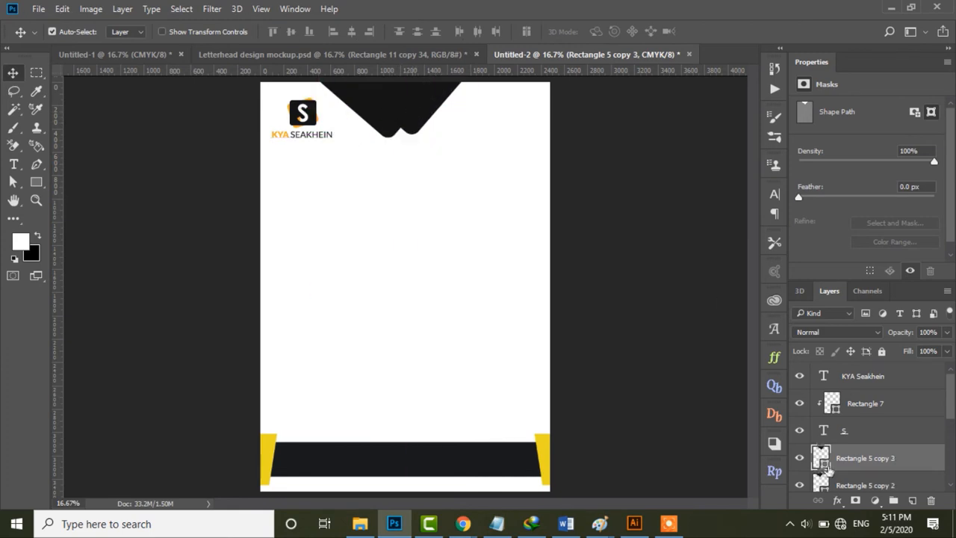
{"action": "left_click", "coordinate": [866, 485]}
{"action": "mouse_move", "coordinate": [855, 481]}
{"action": "left_mouse_down"}
{"action": "mouse_move", "coordinate": [857, 448]}
{"action": "mouse_move", "coordinate": [858, 469]}
{"action": "left_mouse_up"}
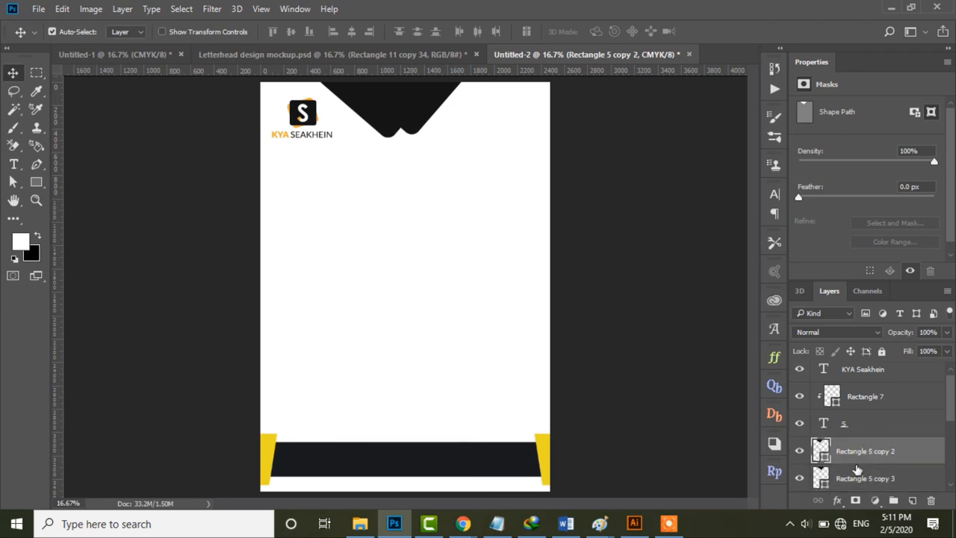
Recolor the copied header shape with the orange sampled from the logo's KYA text (#f0a91f)
{"action": "left_click", "coordinate": [841, 478]}
{"action": "double_click", "coordinate": [820, 473]}
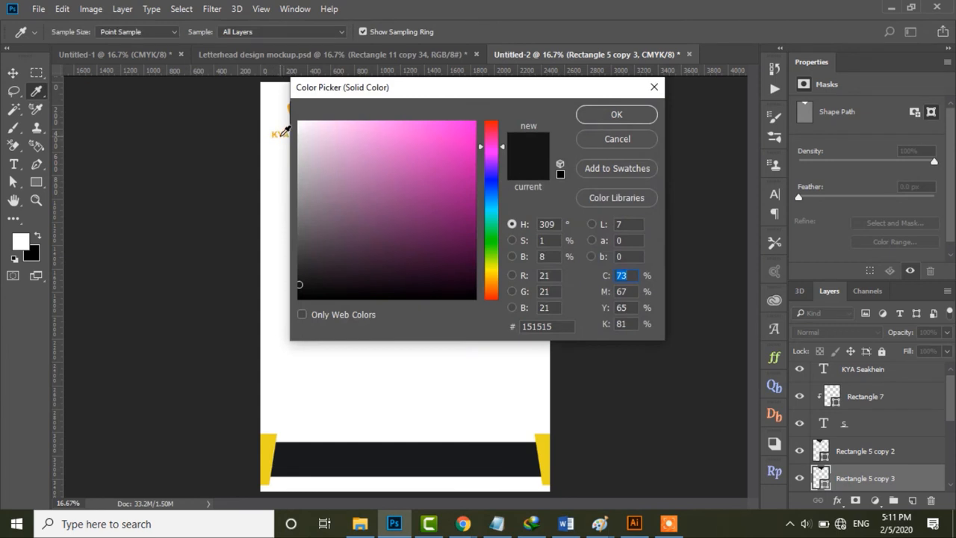
{"action": "left_click", "coordinate": [280, 137]}
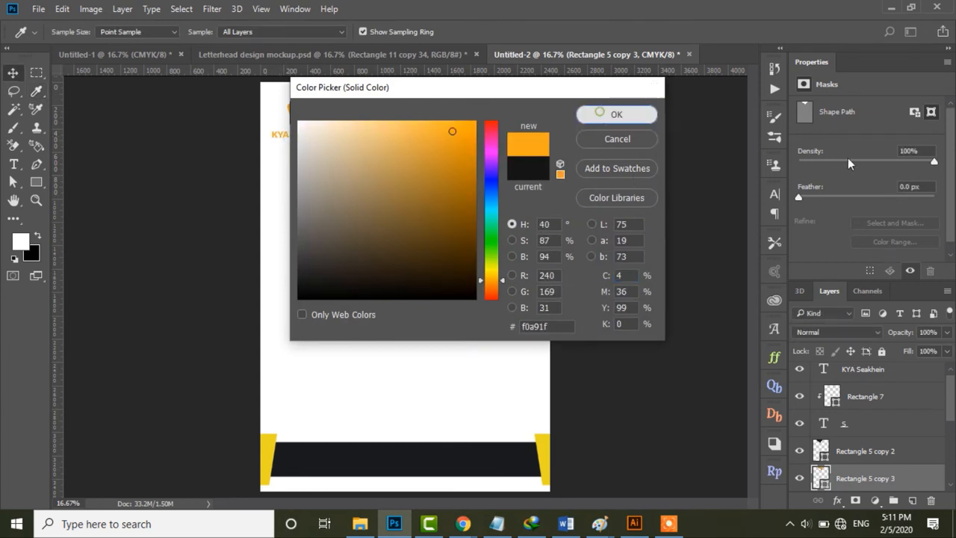
{"action": "left_click", "coordinate": [616, 114]}
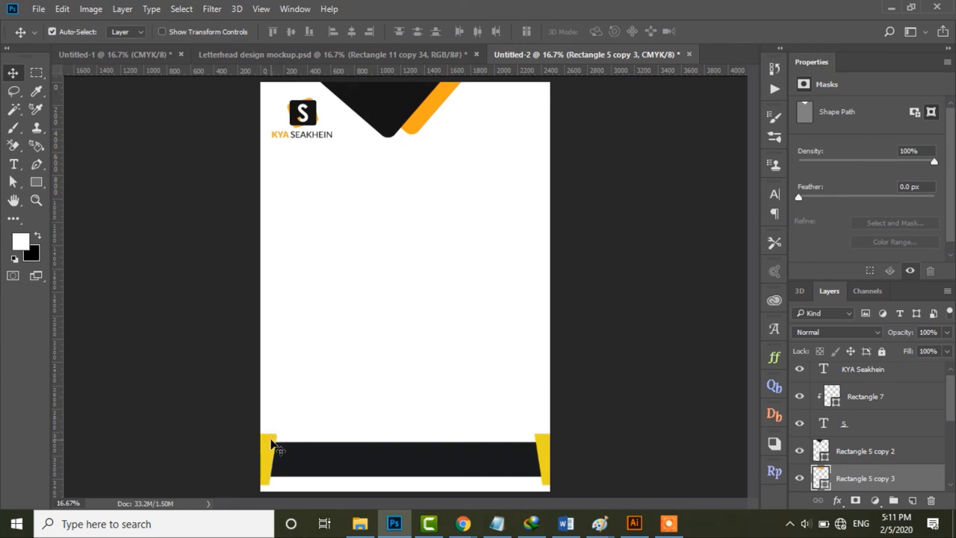
Recolor the yellow accent at the footer bar's right end with the orange sampled from the header shape (#f0a91f)
{"action": "left_click", "coordinate": [275, 446]}
{"action": "left_click", "coordinate": [543, 455], "text": "shift"}
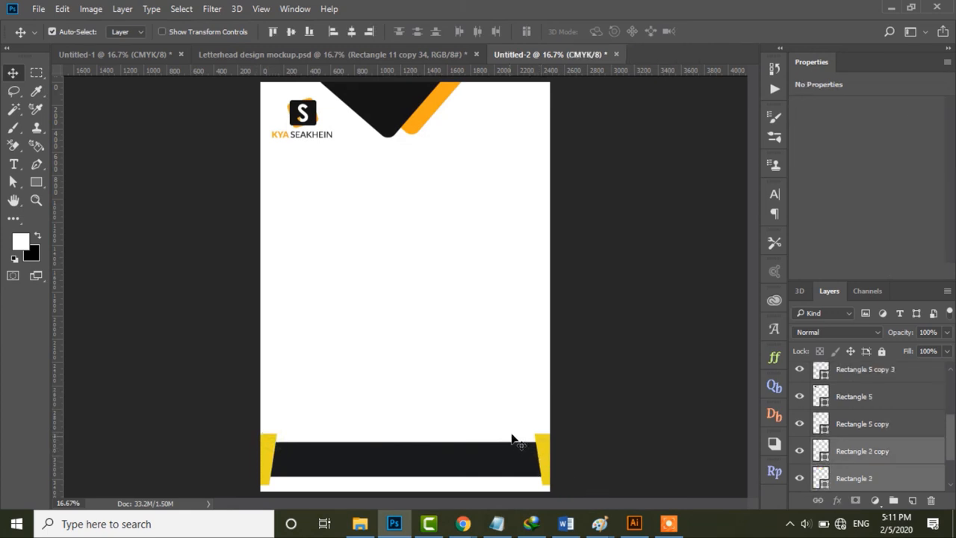
{"action": "double_click", "coordinate": [819, 450]}
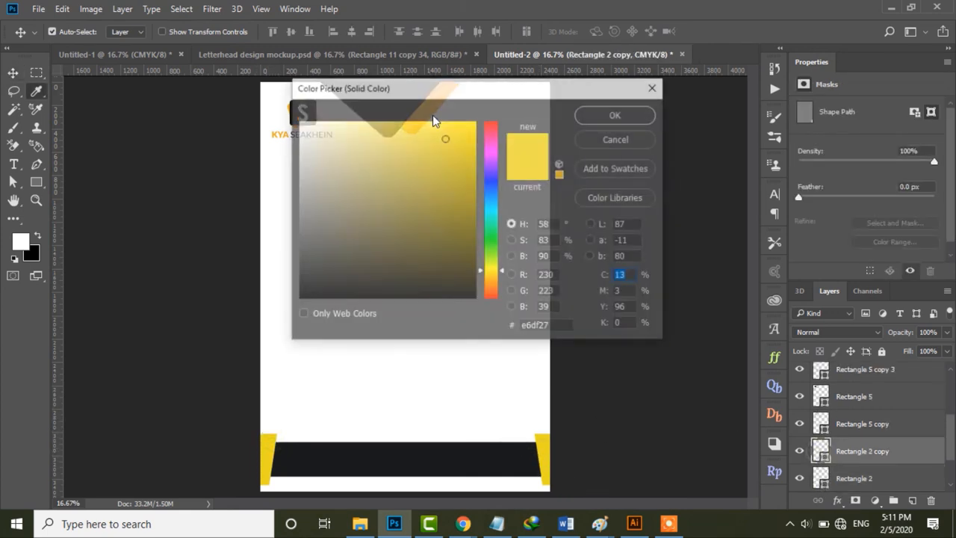
{"action": "left_click_drag", "start_coordinate": [360, 90], "coordinate": [551, 142]}
{"action": "left_click", "coordinate": [431, 94]}
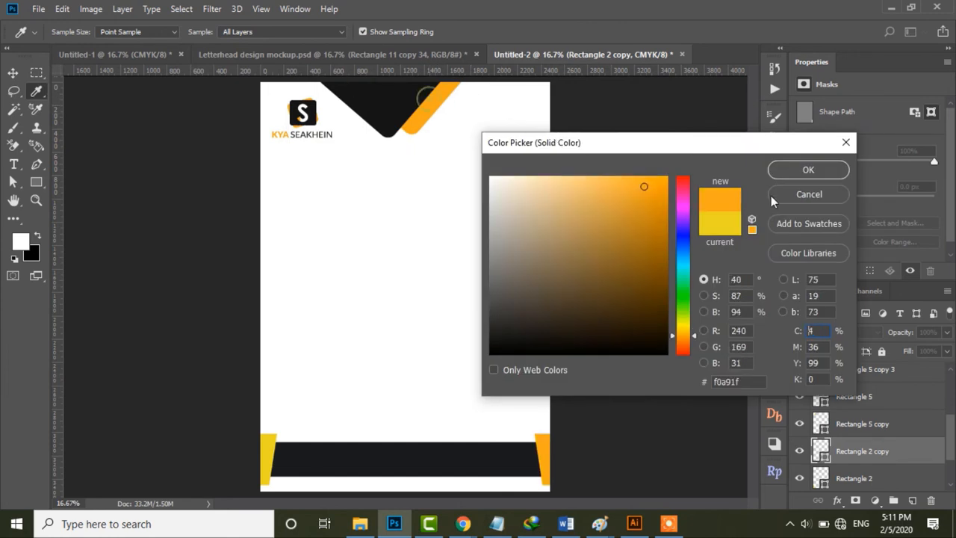
{"action": "left_click", "coordinate": [794, 170]}
{"action": "left_click", "coordinate": [612, 326]}
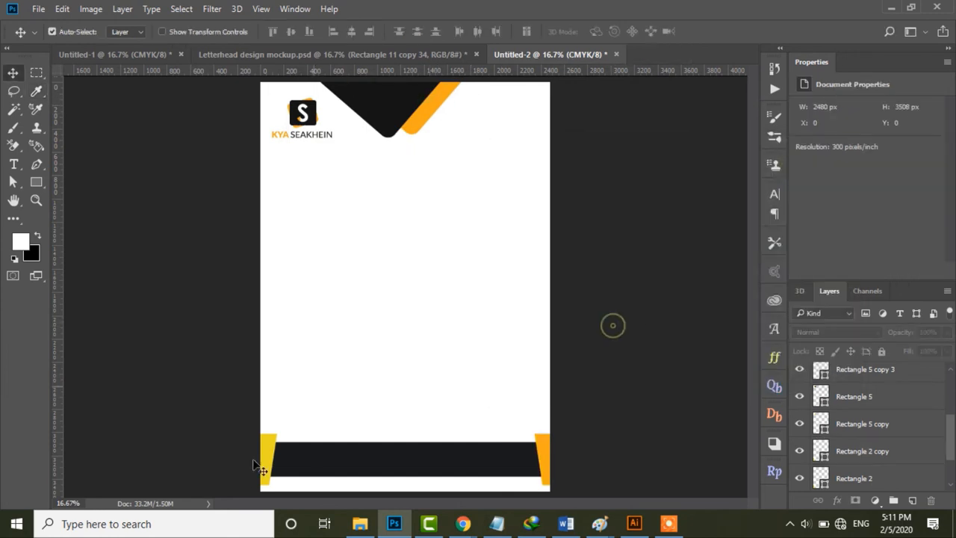
Recolor the yellow accent at the footer bar's left end with the same orange, sampled from the right accent (#f0a91f)
{"action": "left_click", "coordinate": [883, 480]}
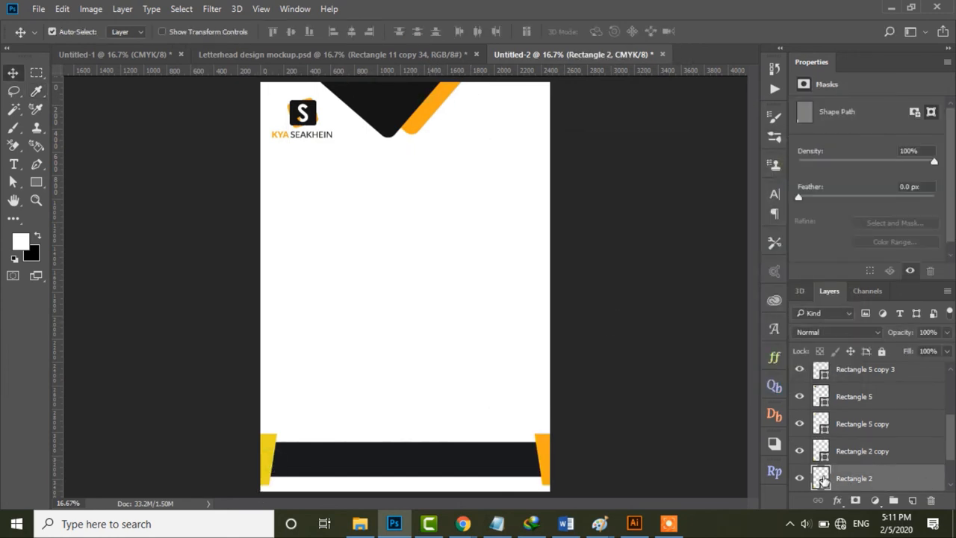
{"action": "double_click", "coordinate": [820, 478]}
{"action": "left_click", "coordinate": [550, 442]}
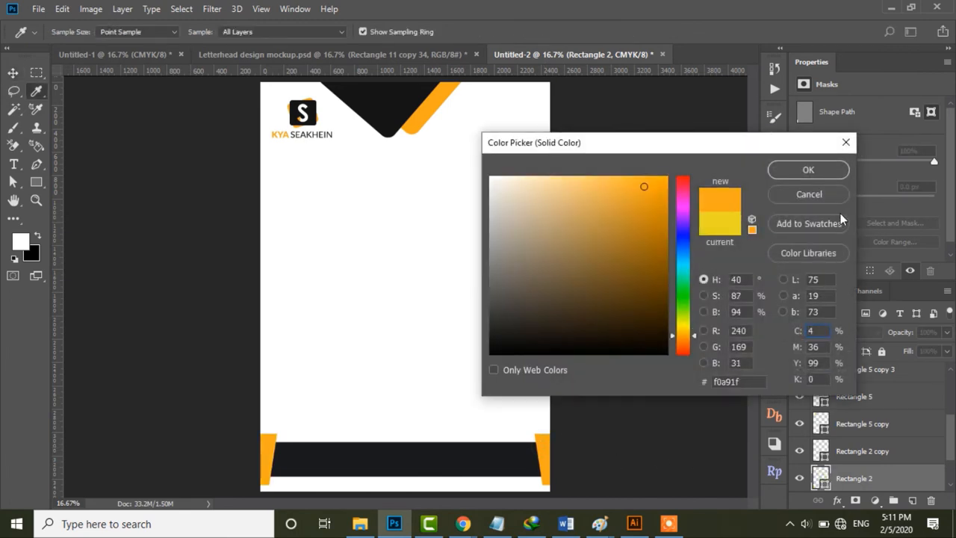
{"action": "left_click", "coordinate": [799, 168]}
{"action": "left_click", "coordinate": [640, 192]}
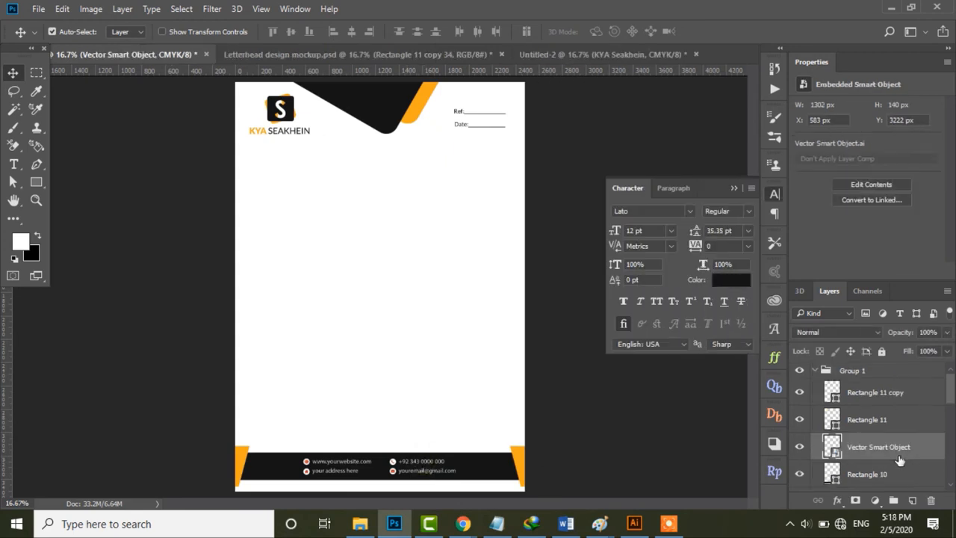
Copy the contact-details smart object from Untitled-1 onto the dark footer bar in Untitled-2
{"action": "left_click_drag", "start_coordinate": [858, 450], "coordinate": [366, 491]}
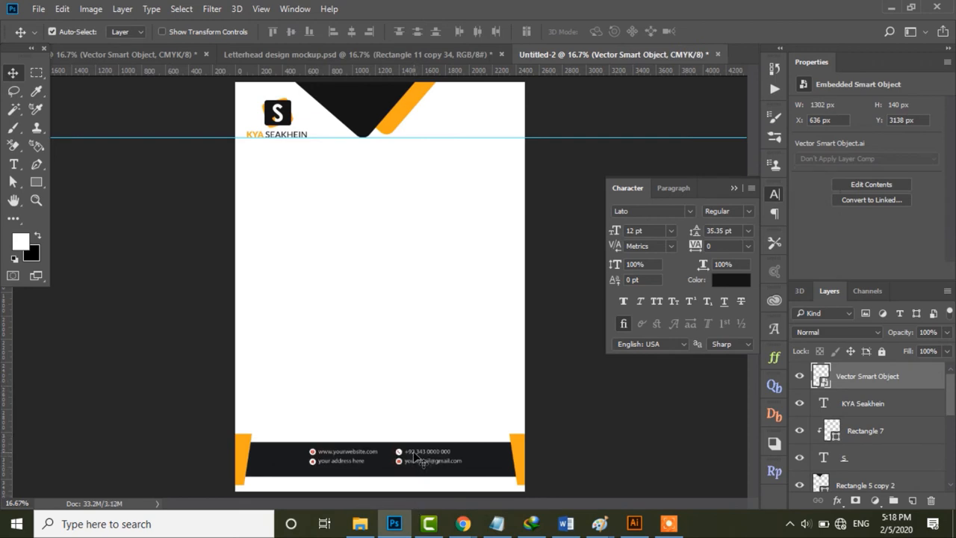
{"action": "left_click_drag", "start_coordinate": [418, 457], "coordinate": [418, 460]}
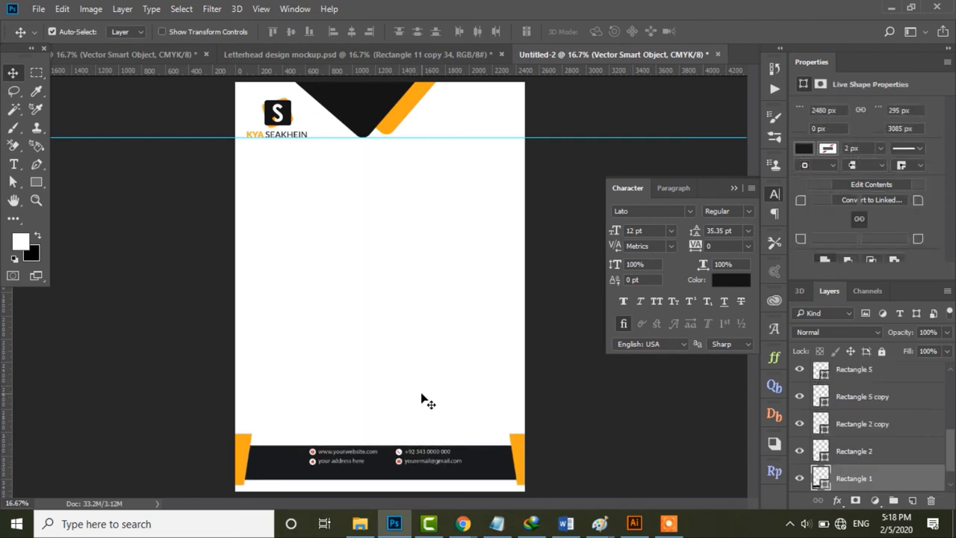
{"action": "key", "text": "ctrl+z"}
Reposition the contact details within the dark footer bar, centered at about X 1275.5 px, Y 3232.5 px
{"action": "left_click", "coordinate": [422, 459]}
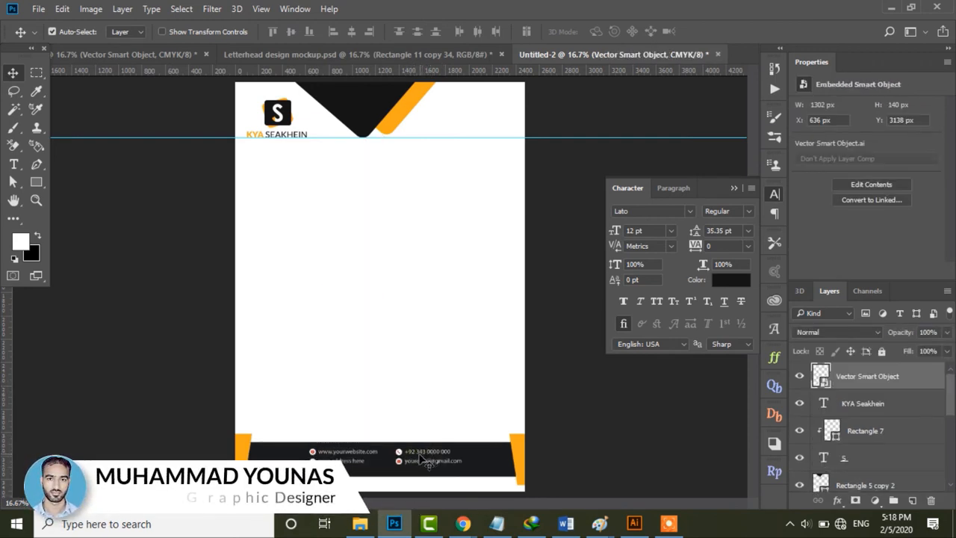
{"action": "key", "text": "ctrl+t"}
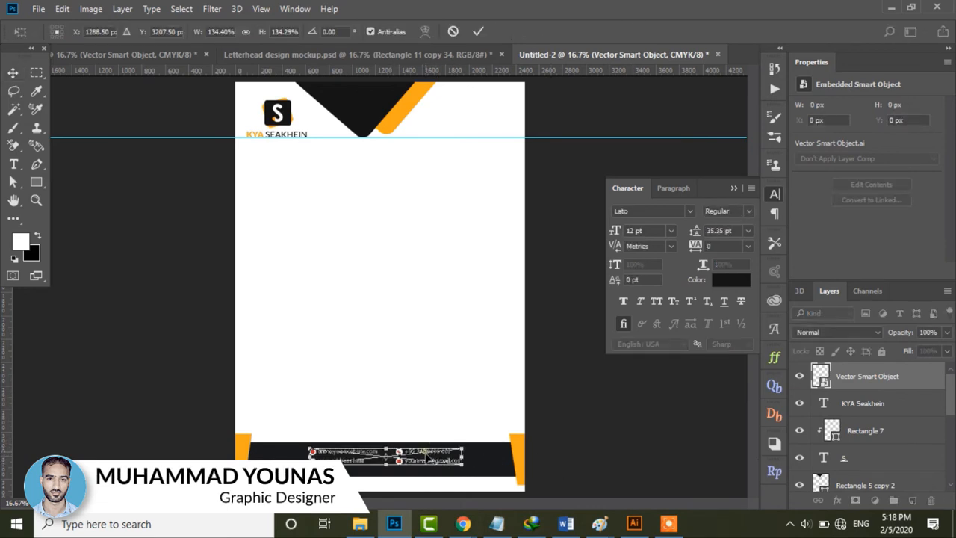
{"action": "left_click_drag", "start_coordinate": [427, 454], "coordinate": [425, 457]}
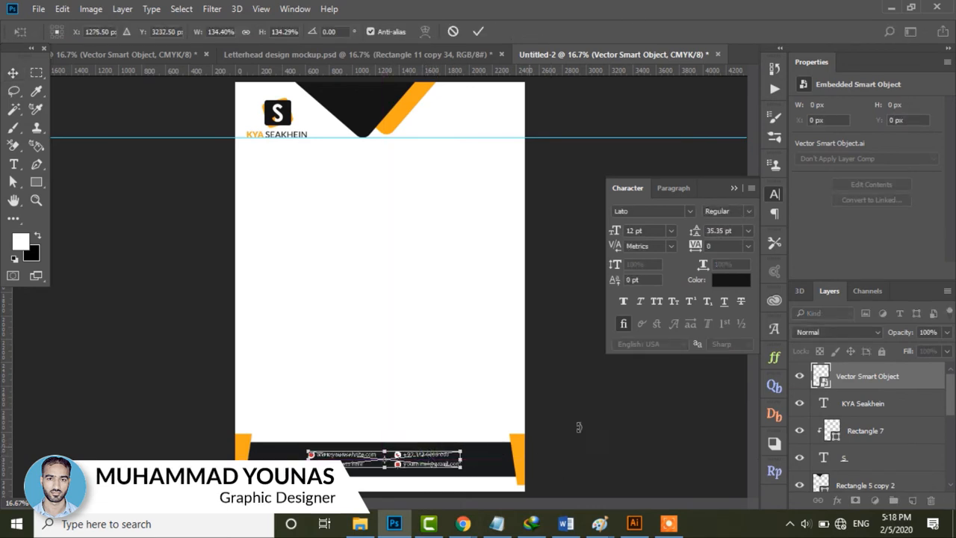
{"action": "left_click", "coordinate": [477, 33]}
{"action": "left_click", "coordinate": [425, 463]}
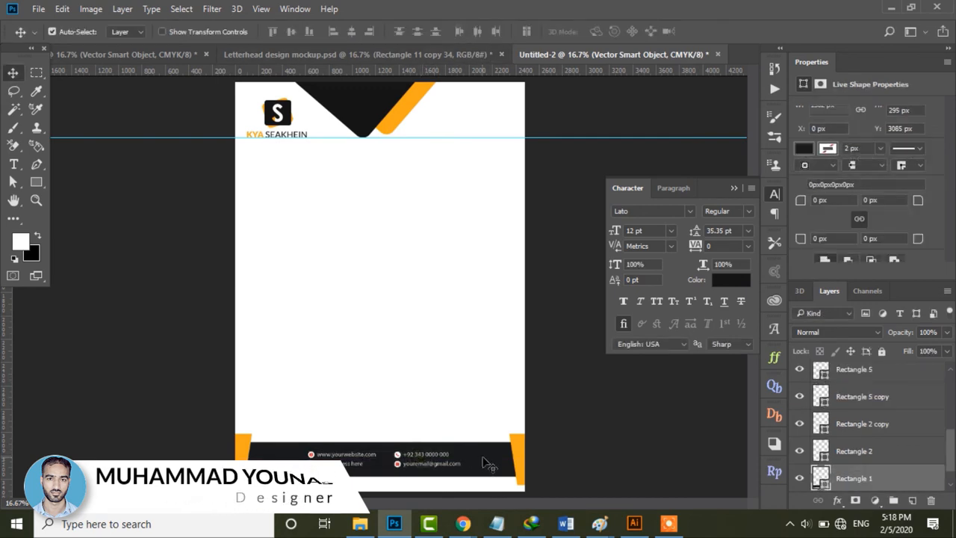
{"action": "left_click", "coordinate": [584, 453]}
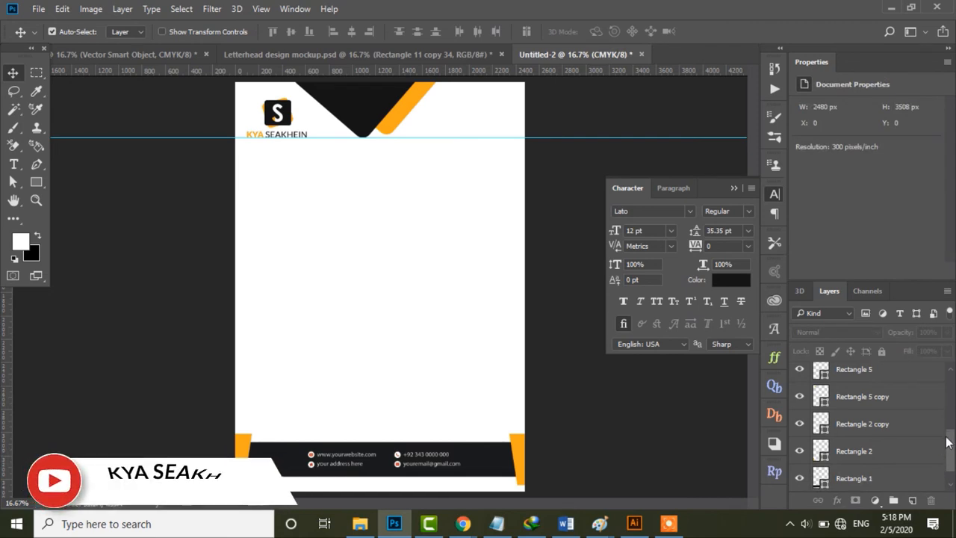
Center-align the contact details smart object with the dark footer bar
{"action": "scroll", "coordinate": [905, 372], "scroll_direction": "up", "scroll_amount": 3}
{"action": "left_click", "coordinate": [906, 372]}
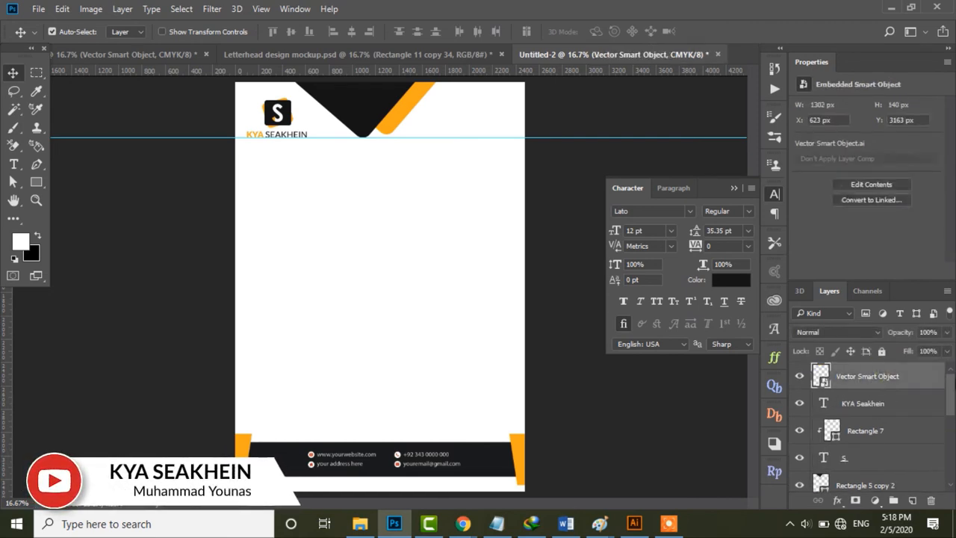
{"action": "left_click", "coordinate": [491, 465], "text": "shift"}
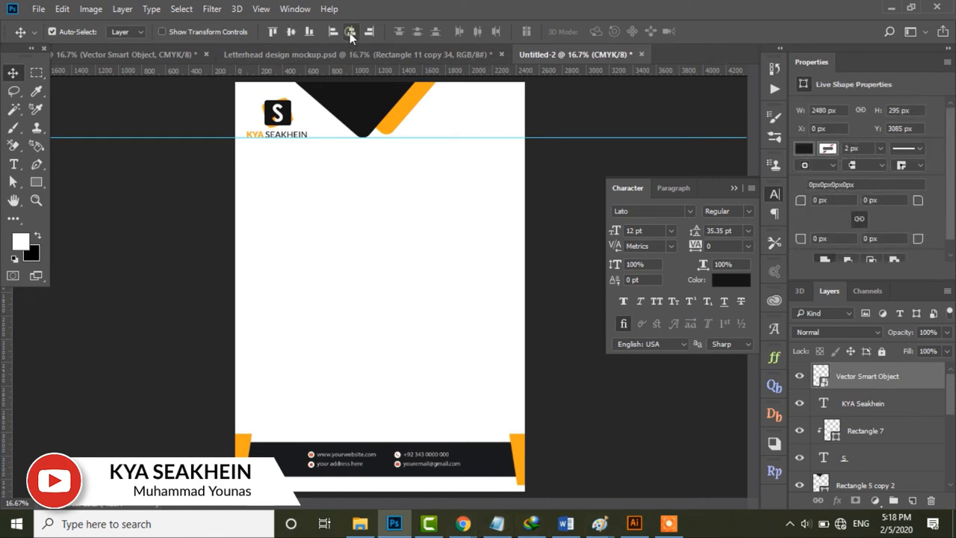
{"action": "left_click", "coordinate": [349, 32]}
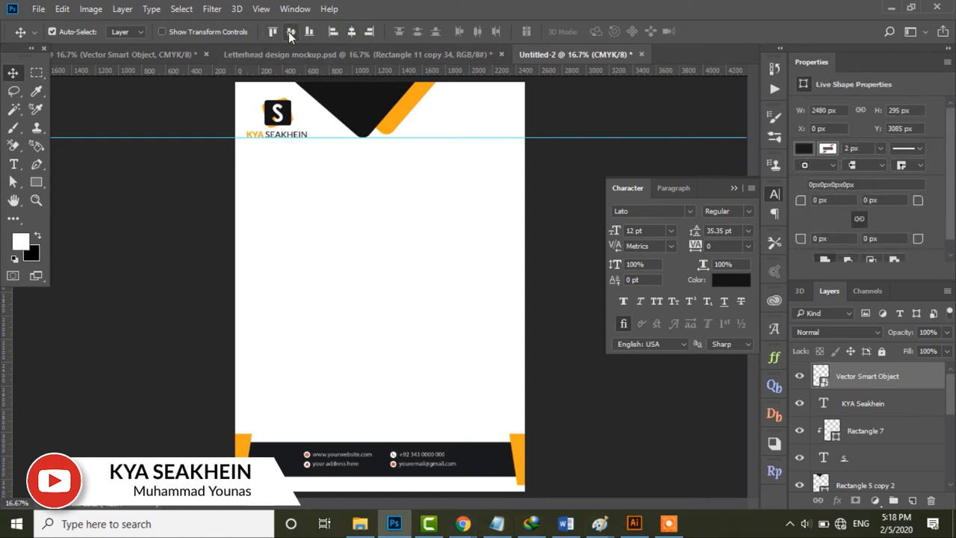
{"action": "left_click", "coordinate": [600, 415]}
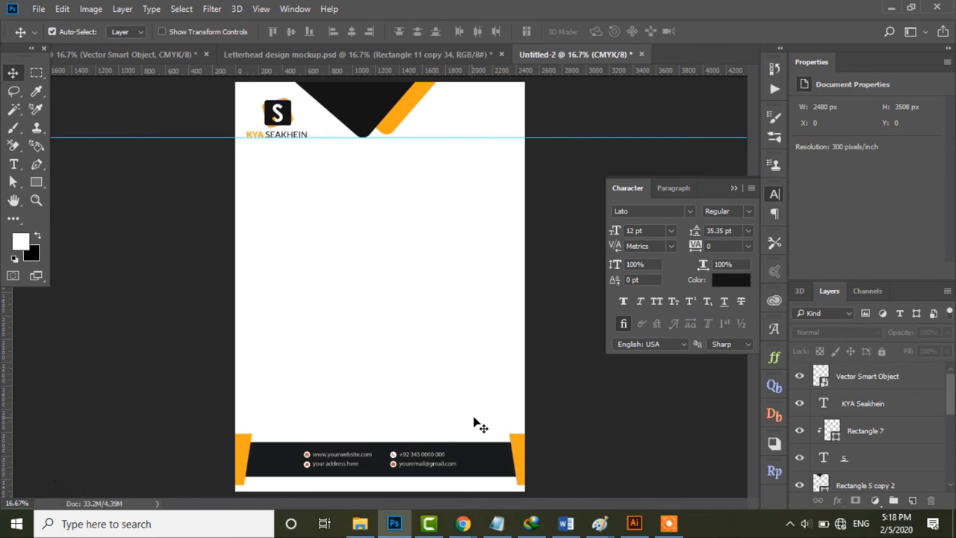
Copy the Ref and Date text lines from the first letterhead document into the header area of Untitled-2
{"action": "left_click", "coordinate": [122, 58]}
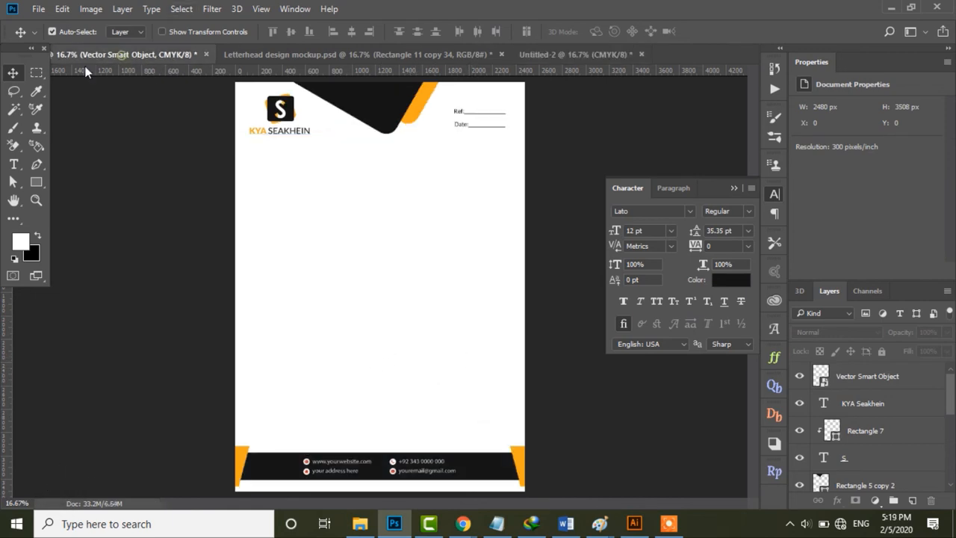
{"action": "left_click", "coordinate": [461, 113]}
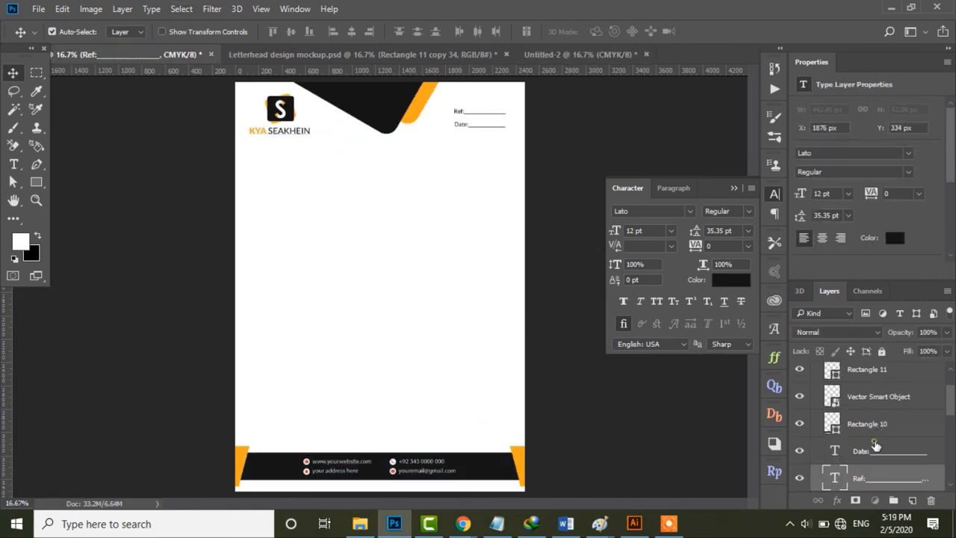
{"action": "left_click", "coordinate": [872, 450]}
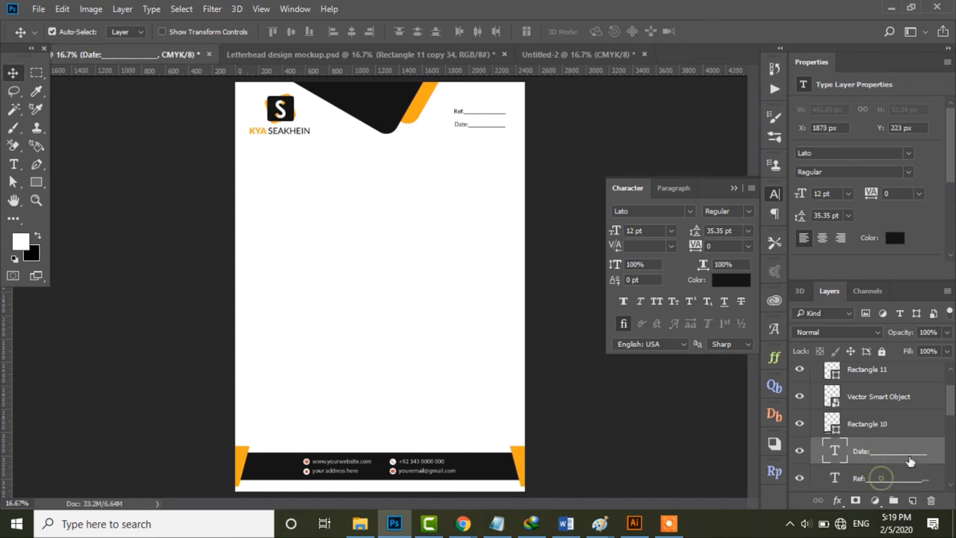
{"action": "left_click", "coordinate": [881, 478], "text": "shift"}
{"action": "left_click_drag", "start_coordinate": [874, 455], "coordinate": [475, 103]}
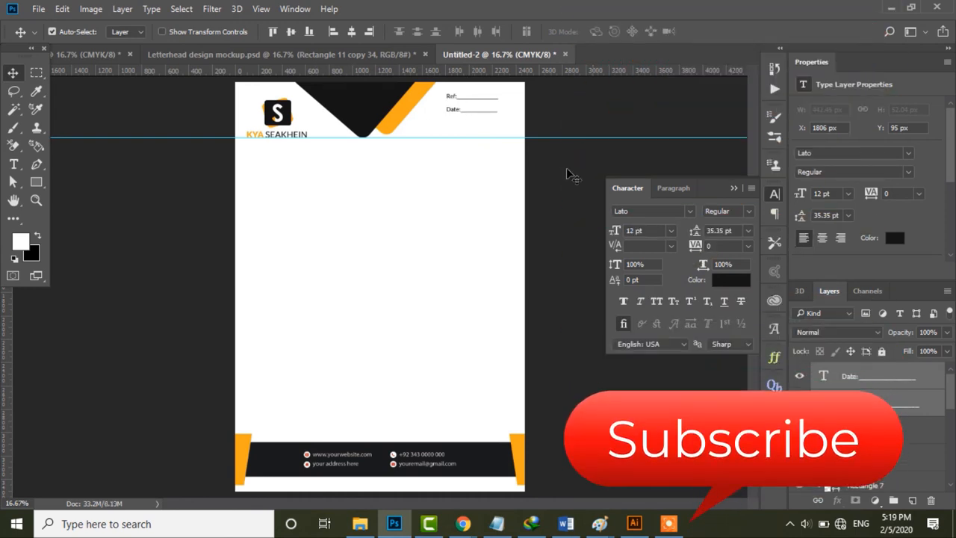
Move the Ref and Date lines down to just above the guide, centered at about X 2065.7 px, Y 391.9 px
{"action": "key", "text": "ctrl+t"}
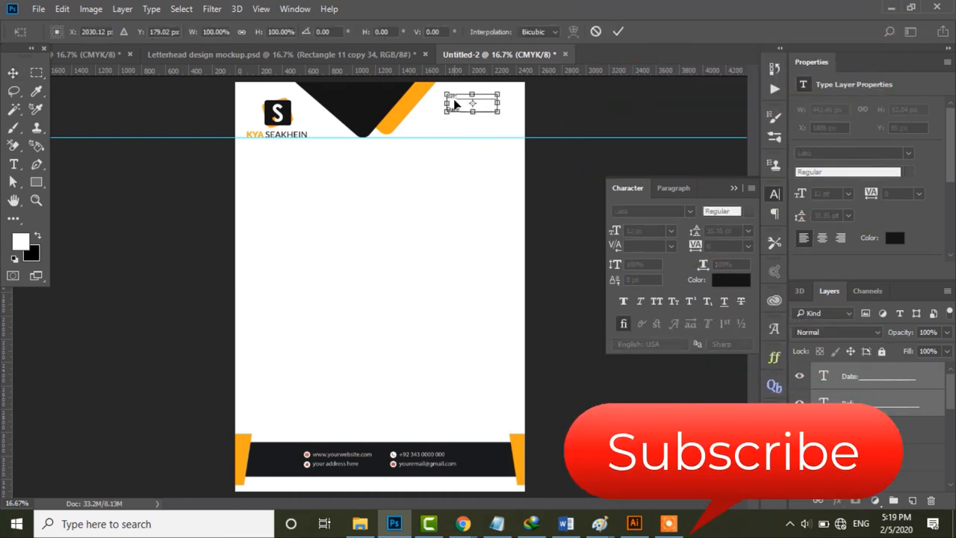
{"action": "left_click_drag", "start_coordinate": [455, 105], "coordinate": [459, 128]}
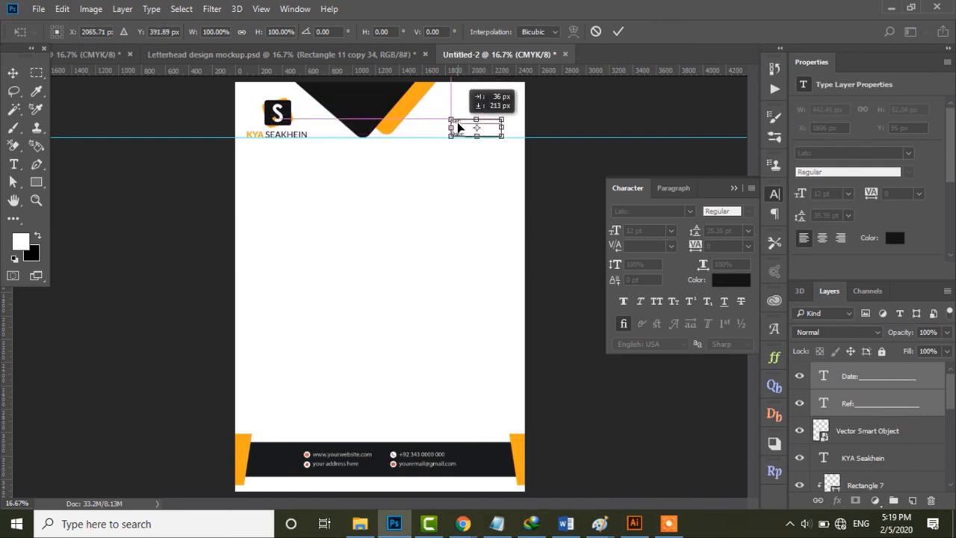
{"action": "left_click", "coordinate": [618, 32]}
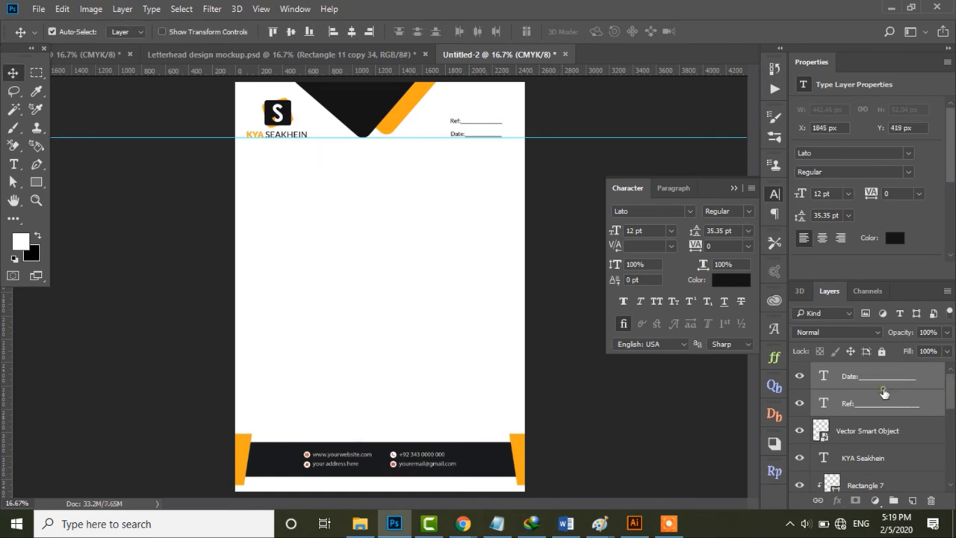
Group all layers from the Date text down to Rectangle 1, leaving the Background layer outside the group
{"action": "left_click", "coordinate": [849, 379]}
{"action": "left_click", "coordinate": [774, 193]}
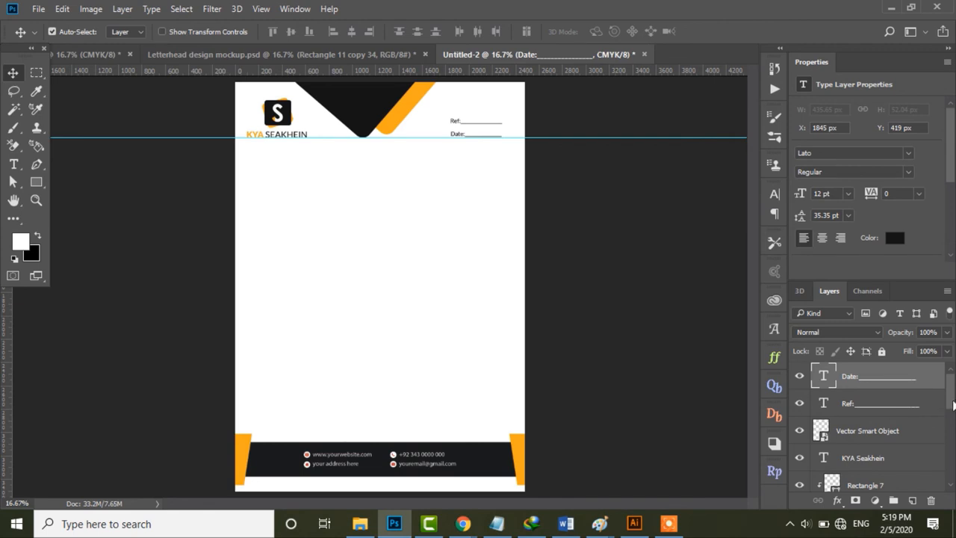
{"action": "scroll", "coordinate": [870, 425], "scroll_direction": "down", "scroll_amount": 5}
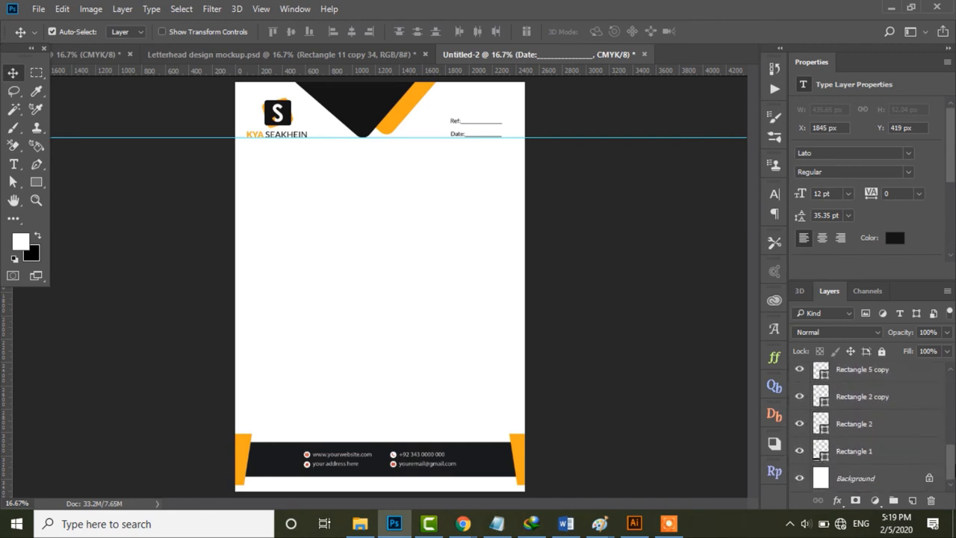
{"action": "left_click", "coordinate": [909, 448], "text": "shift"}
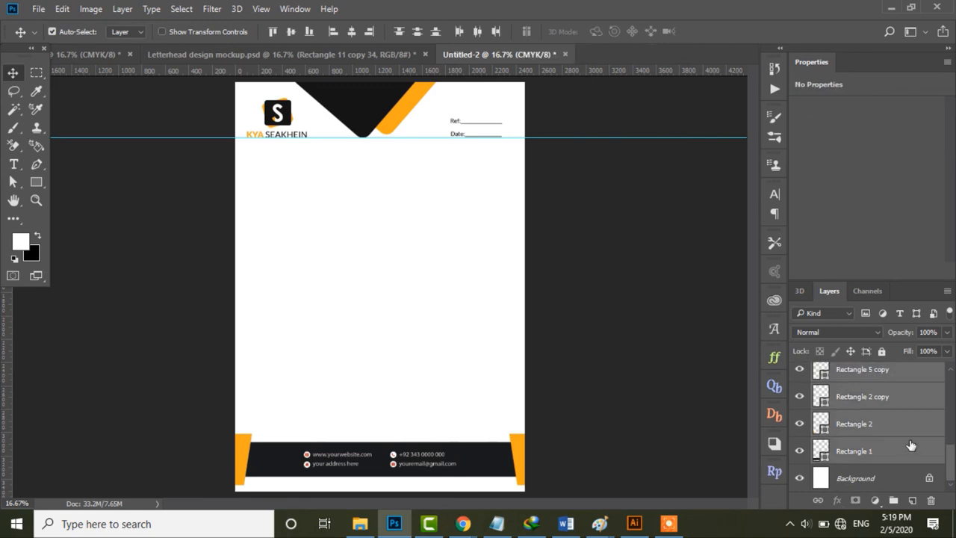
{"action": "key", "text": "ctrl+g"}
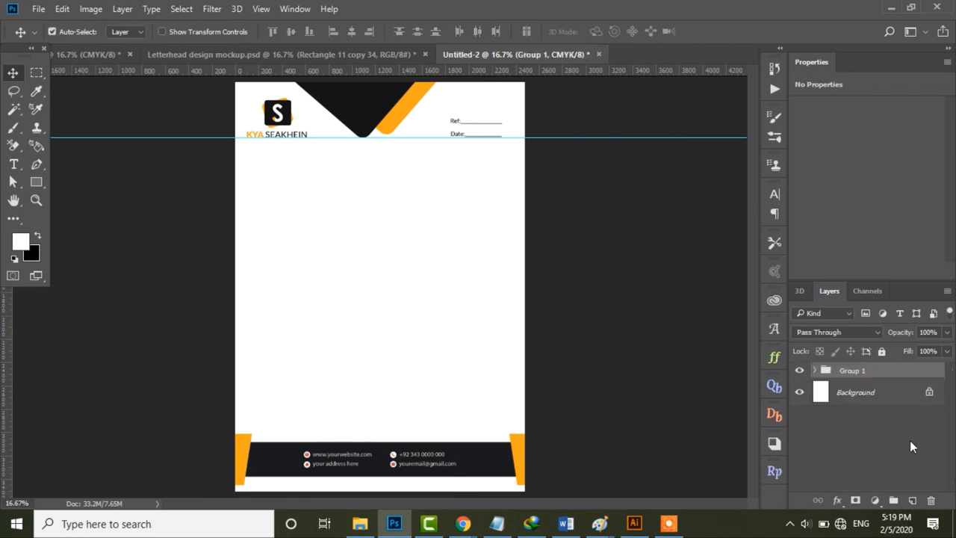
{"action": "left_click", "coordinate": [856, 391]}
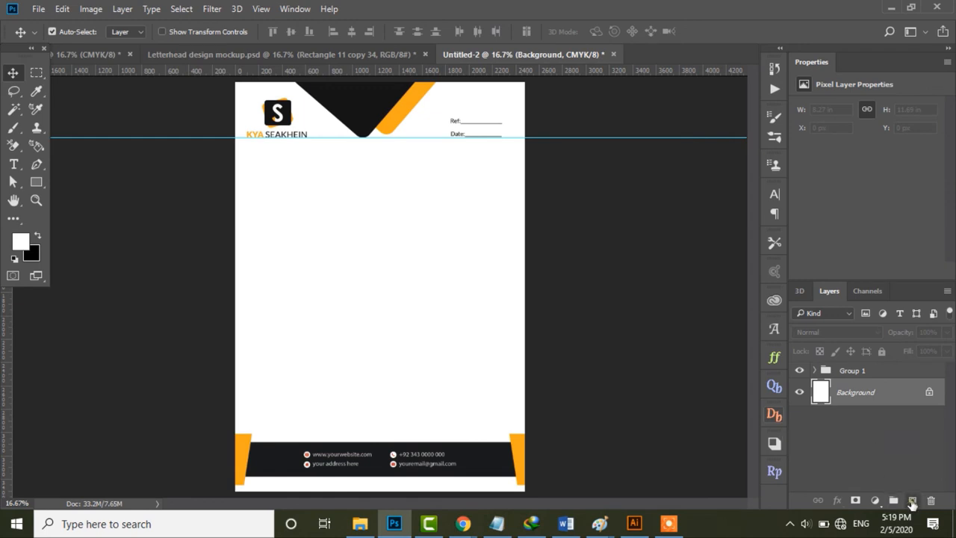
{"action": "left_click", "coordinate": [911, 500]}
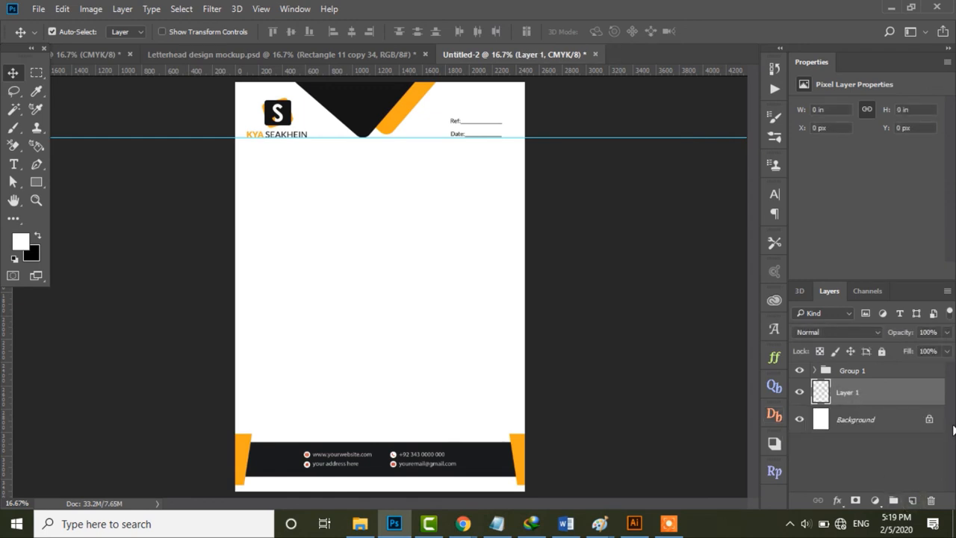
{"action": "key", "text": "ctrl+z"}
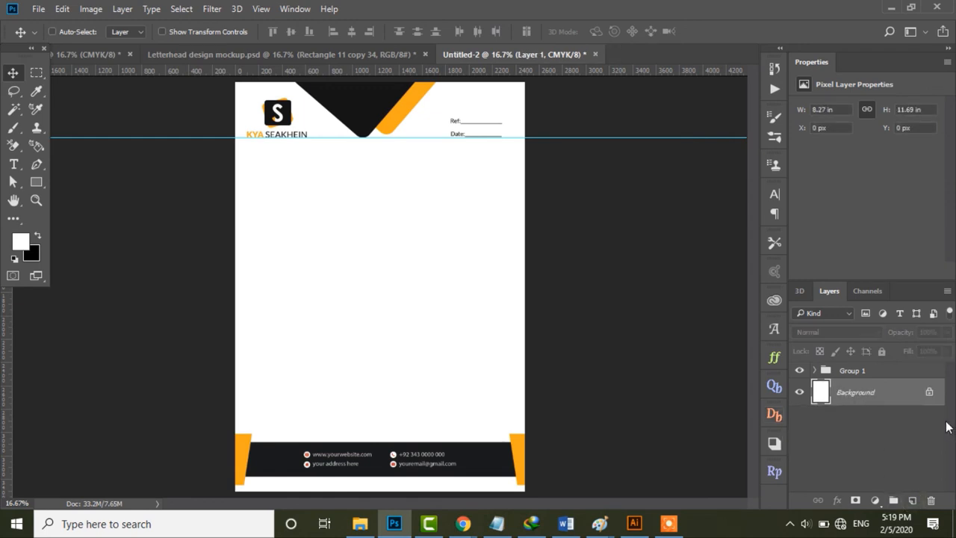
Merge Group 1 and the Background into a single layer
{"action": "left_click", "coordinate": [869, 373]}
{"action": "left_click", "coordinate": [885, 399], "text": "shift"}
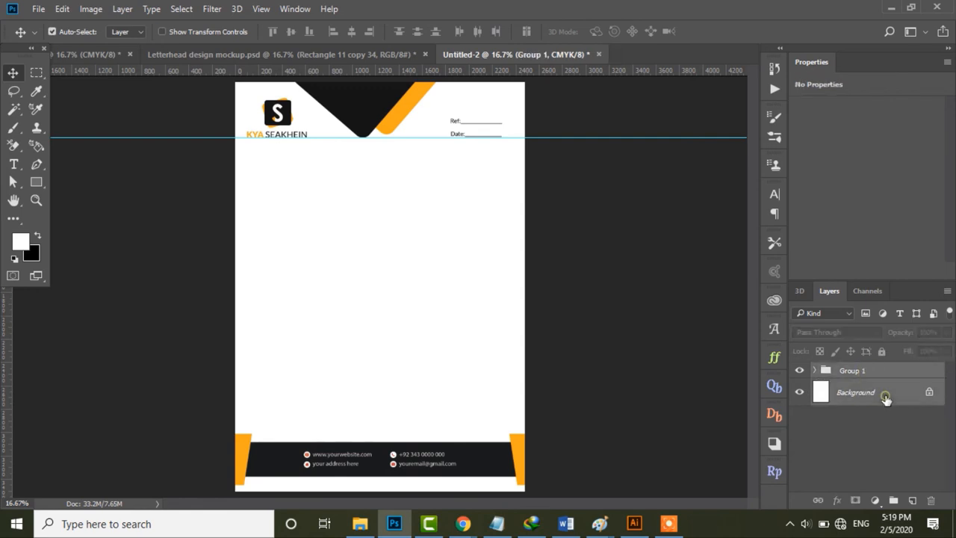
{"action": "key", "text": "ctrl+e"}
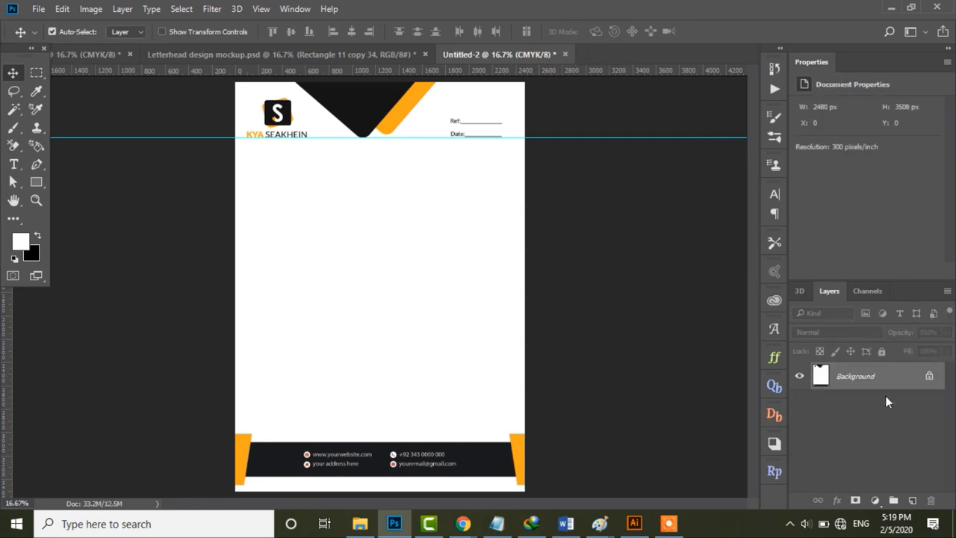
{"action": "left_click_drag", "start_coordinate": [848, 381], "coordinate": [425, 168]}
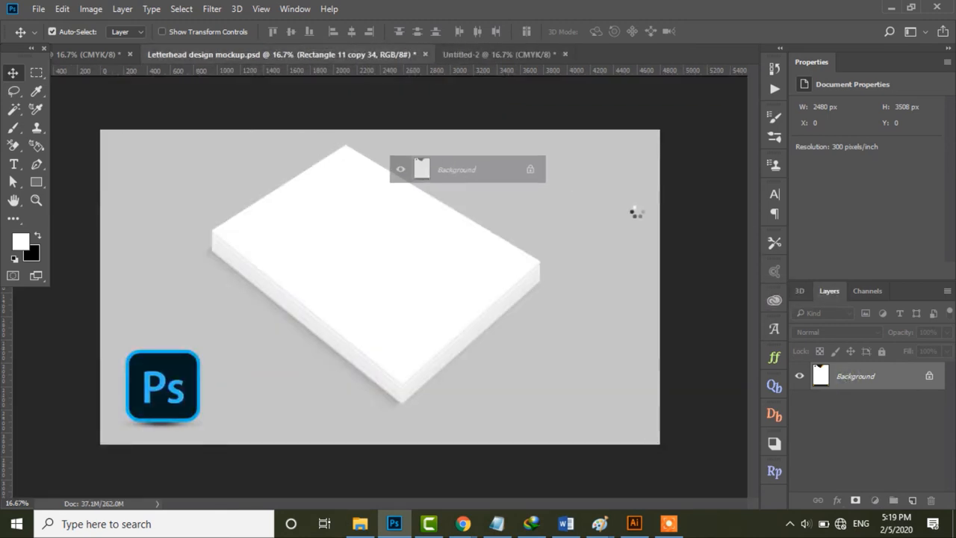
{"action": "key", "text": "Delete"}
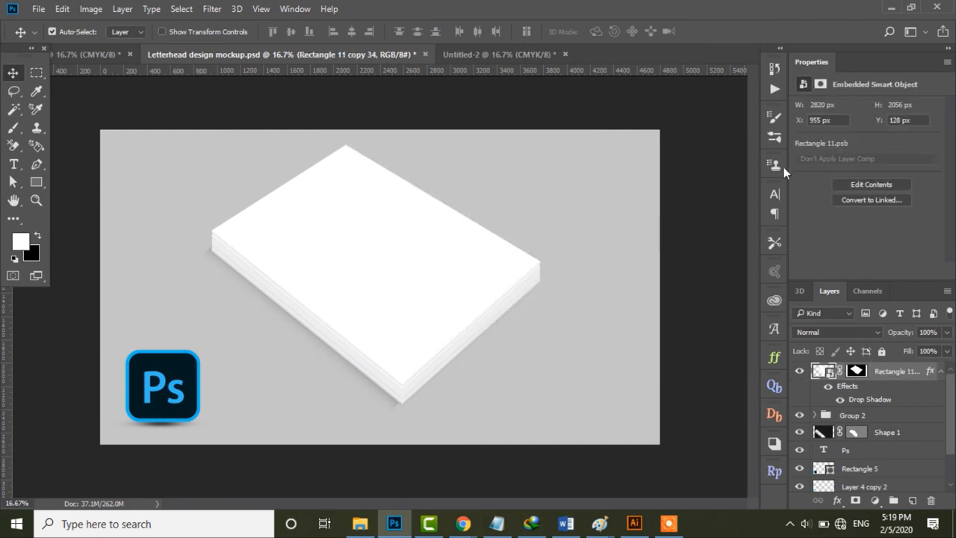
{"action": "left_click", "coordinate": [481, 52]}
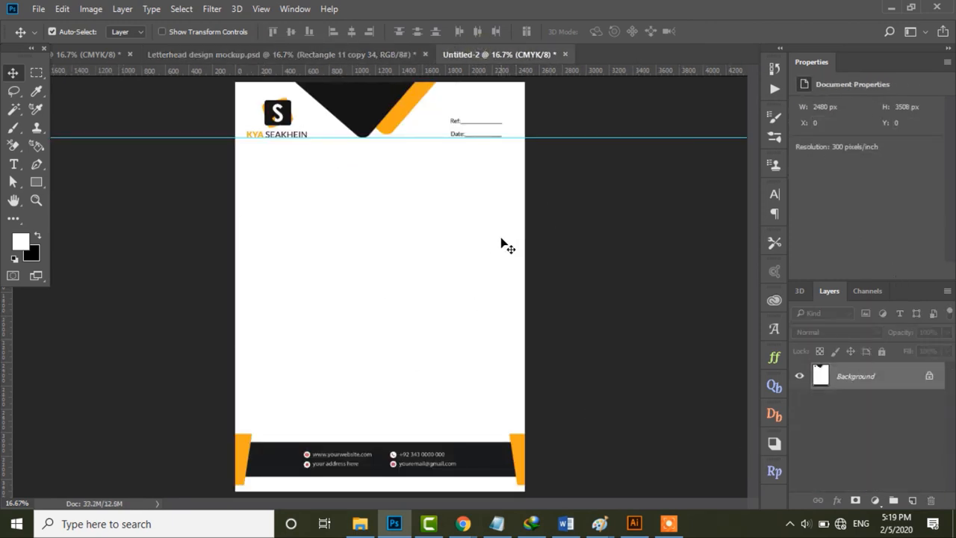
Open the Rectangle 11 smart object of Letterhead design mockup.psd and copy the merged letterhead from Untitled-2 into it
{"action": "left_click", "coordinate": [261, 54]}
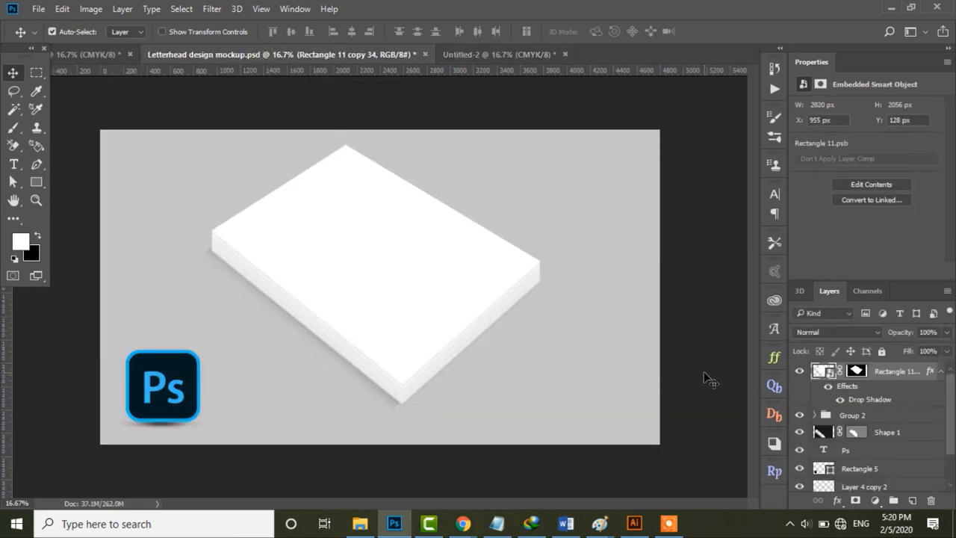
{"action": "double_click", "coordinate": [821, 371]}
{"action": "left_click", "coordinate": [462, 53]}
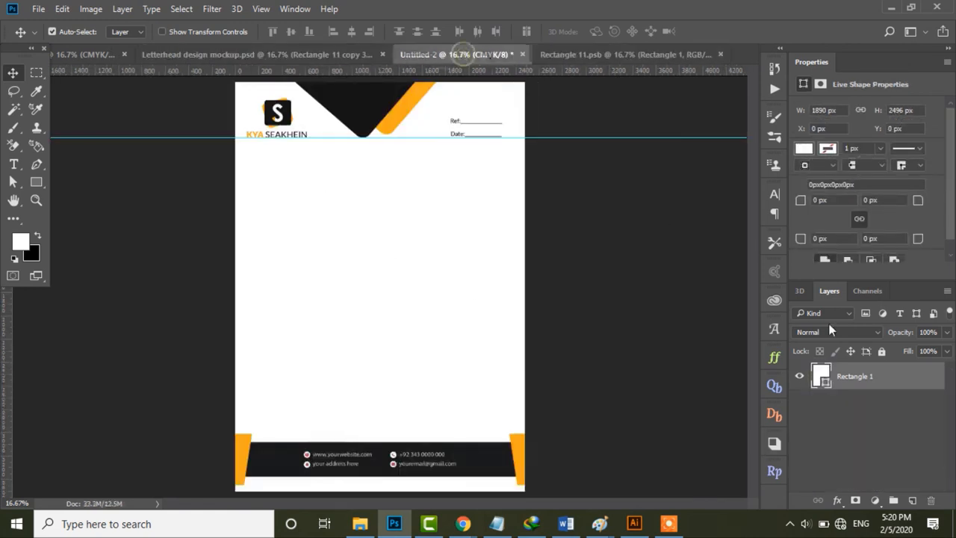
{"action": "left_click_drag", "start_coordinate": [841, 376], "coordinate": [431, 188]}
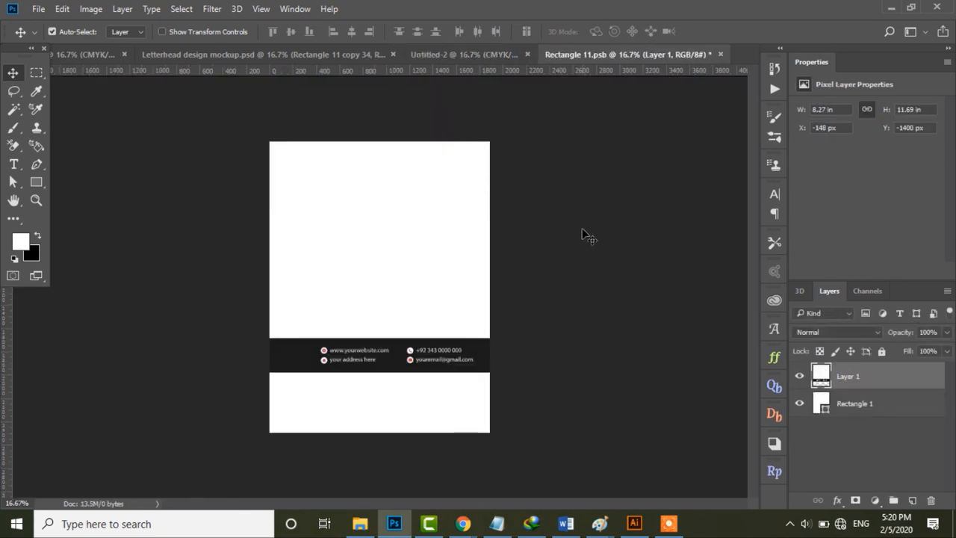
Convert the copied letterhead layer to a smart object and scale it to 76.21% width and 71.15% height, filling the canvas
{"action": "right_click", "coordinate": [859, 381]}
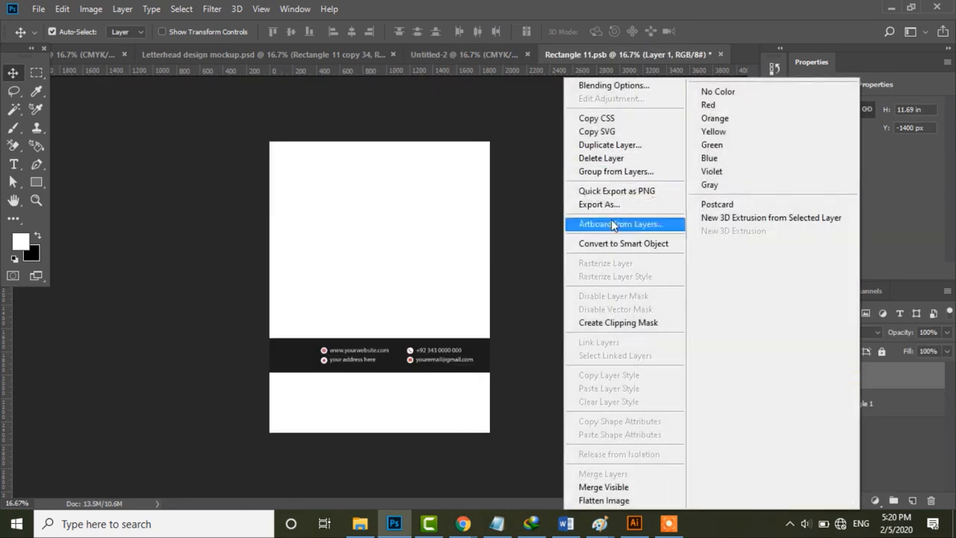
{"action": "left_click", "coordinate": [608, 244]}
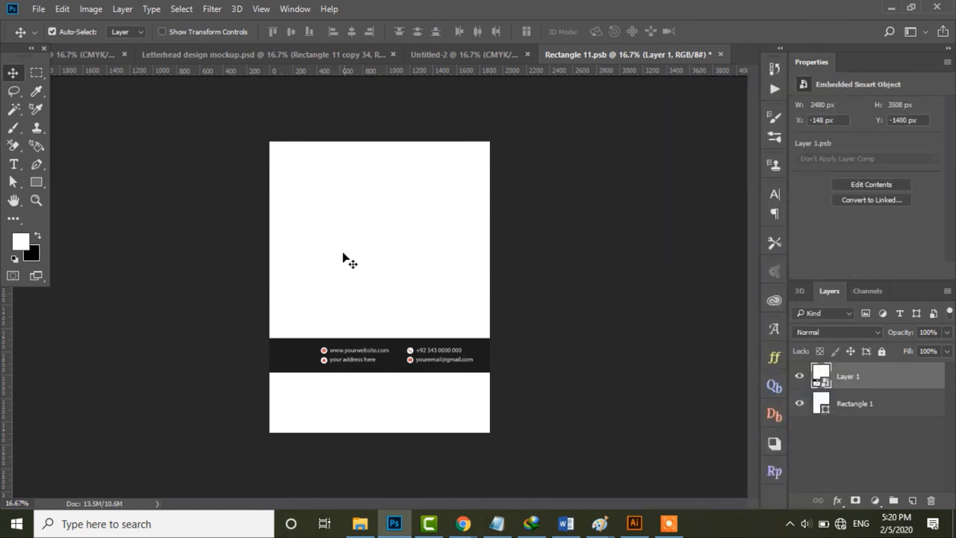
{"action": "key", "text": "ctrl+t"}
{"action": "left_click_drag", "start_coordinate": [442, 196], "coordinate": [442, 248]}
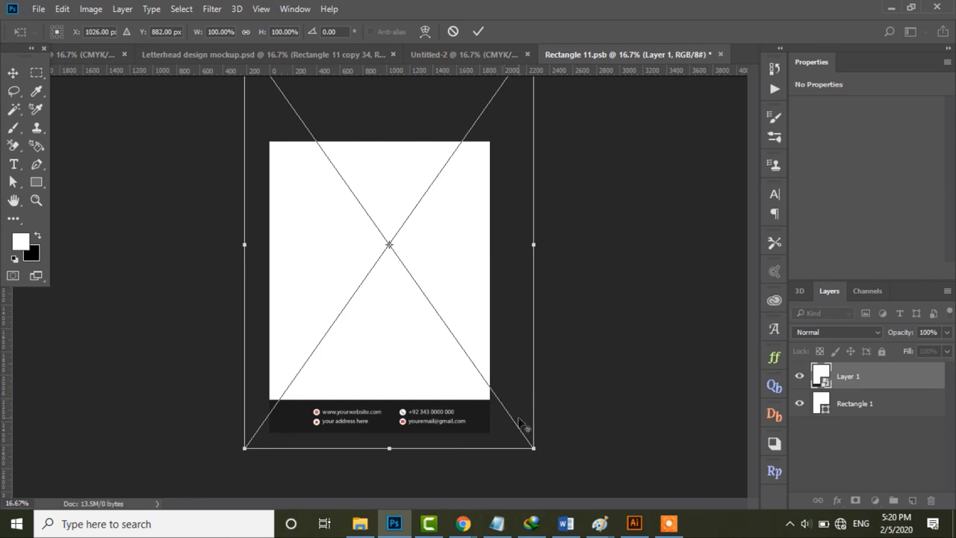
{"action": "left_click_drag", "start_coordinate": [531, 446], "coordinate": [482, 376]}
{"action": "left_click_drag", "start_coordinate": [398, 183], "coordinate": [372, 212]}
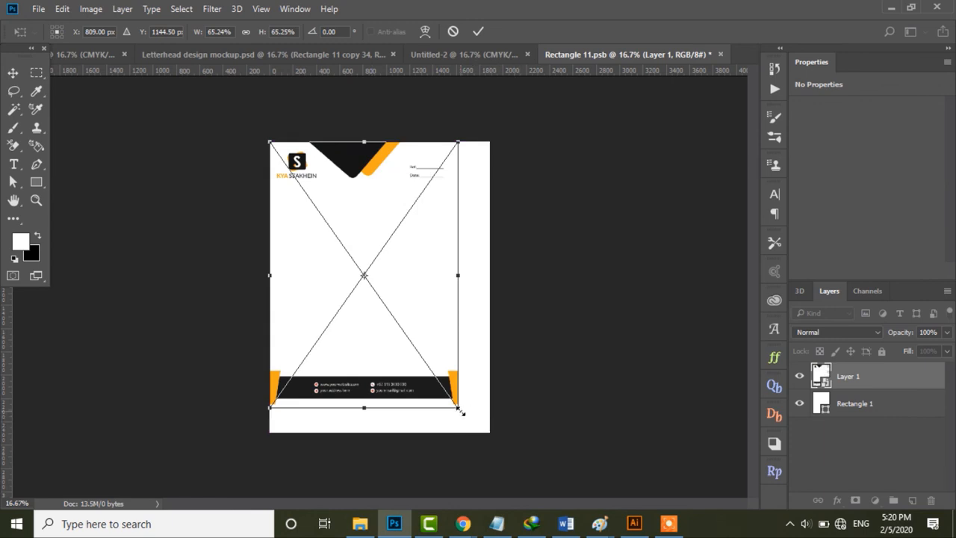
{"action": "left_click_drag", "start_coordinate": [459, 409], "coordinate": [485, 432]}
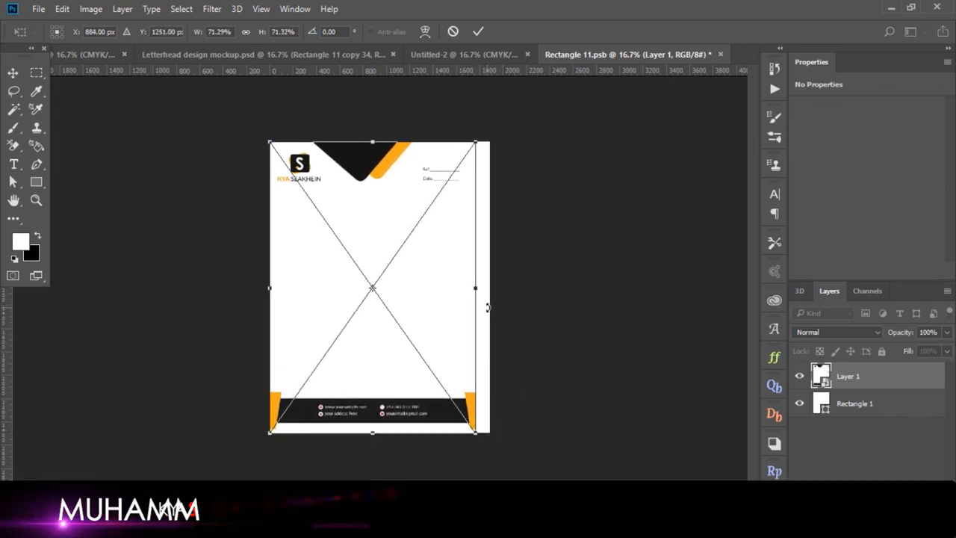
{"action": "left_click_drag", "start_coordinate": [474, 287], "coordinate": [491, 290]}
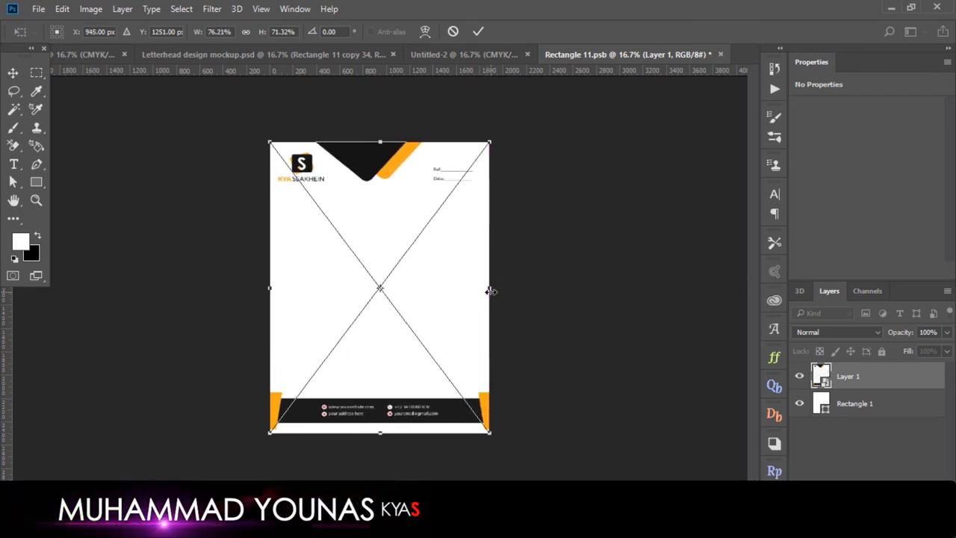
{"action": "left_click_drag", "start_coordinate": [380, 436], "coordinate": [380, 438]}
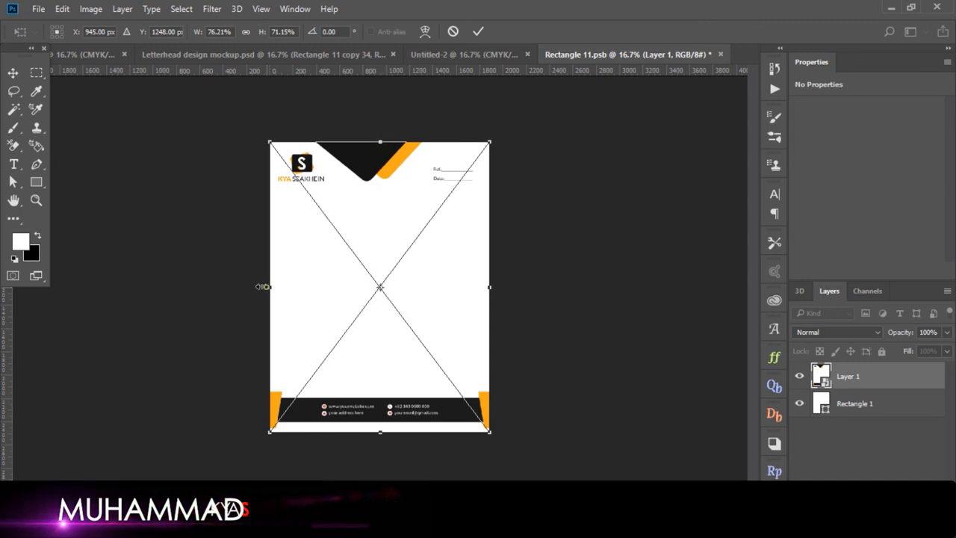
{"action": "left_click", "coordinate": [478, 31]}
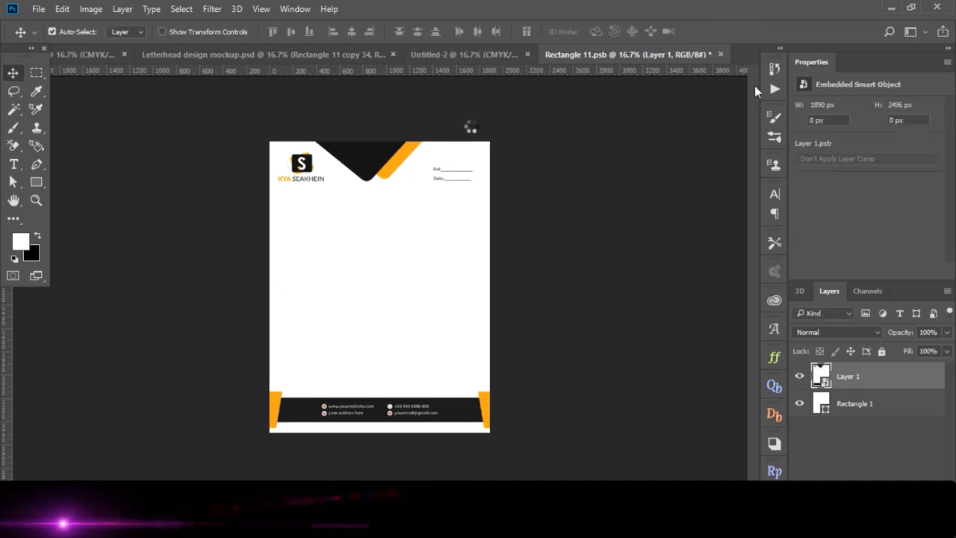
Close Rectangle 11.psb and save its changes into the mockup
{"action": "left_click", "coordinate": [720, 54]}
{"action": "left_click", "coordinate": [404, 208]}
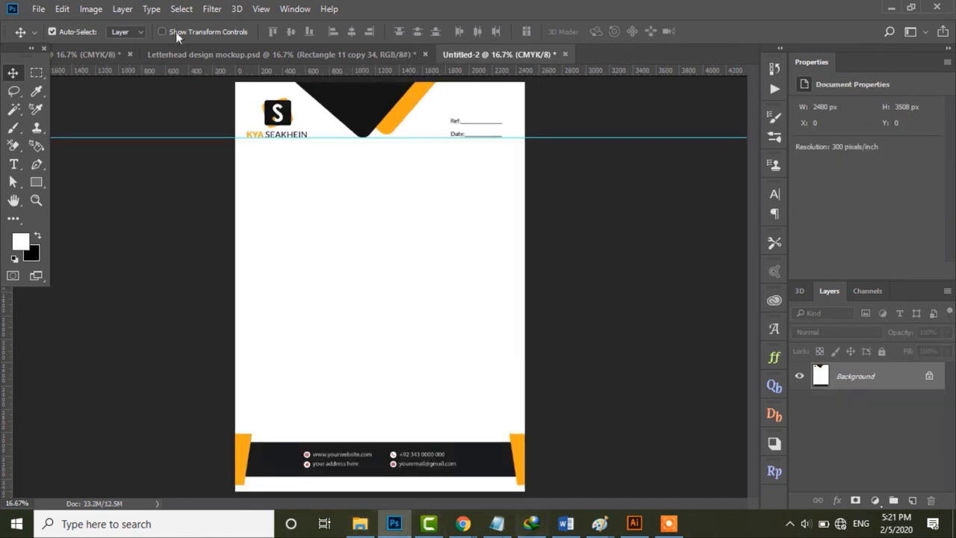
Examine the letterhead's header shapes, logo, Ref/Date lines and contact footer up close in Letterhead design mockup.psd
{"action": "left_click", "coordinate": [225, 58]}
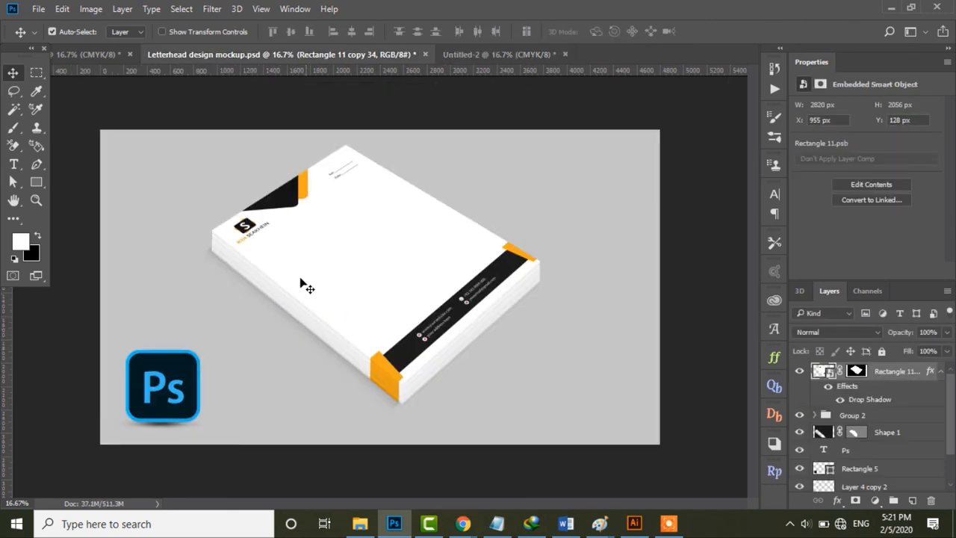
{"action": "left_click", "coordinate": [36, 200]}
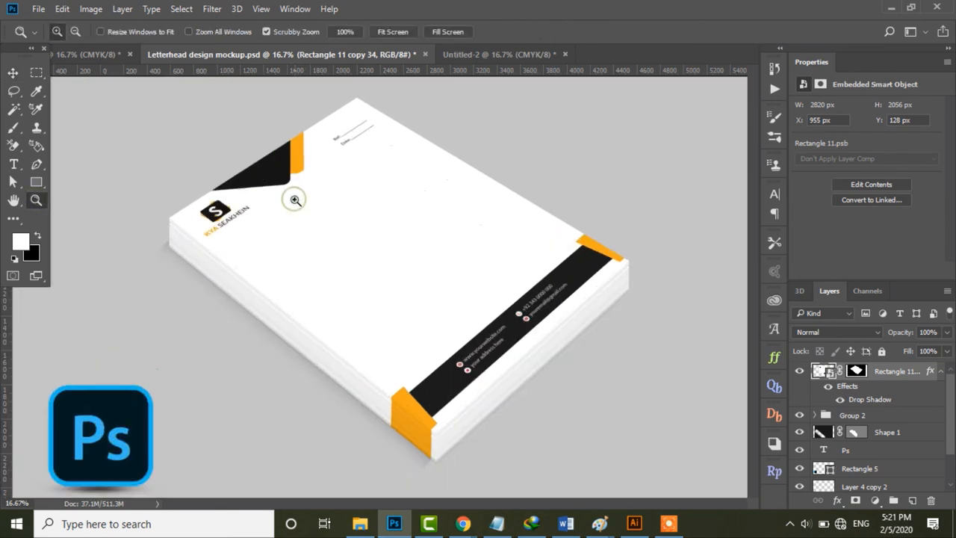
{"action": "left_click", "coordinate": [294, 198]}
{"action": "left_click", "coordinate": [293, 224]}
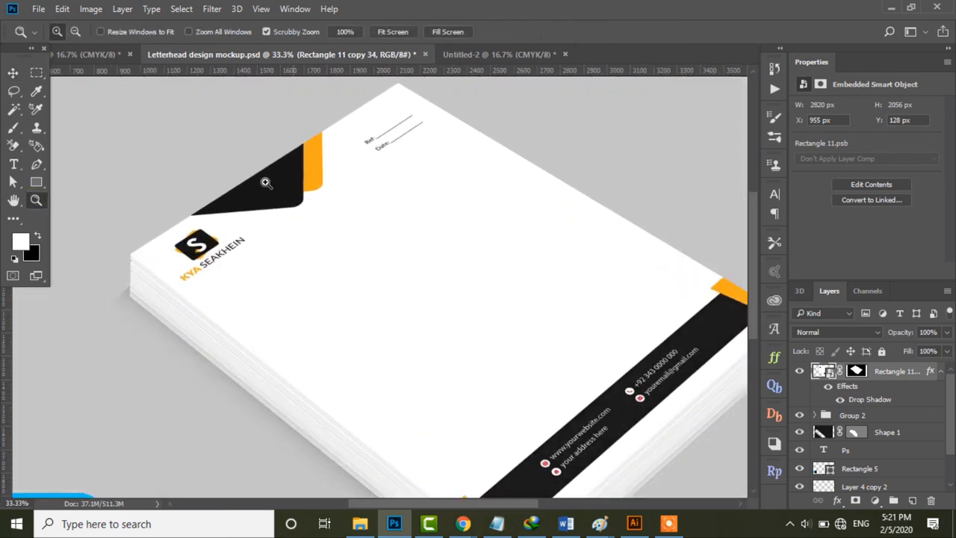
{"action": "left_click", "coordinate": [272, 175]}
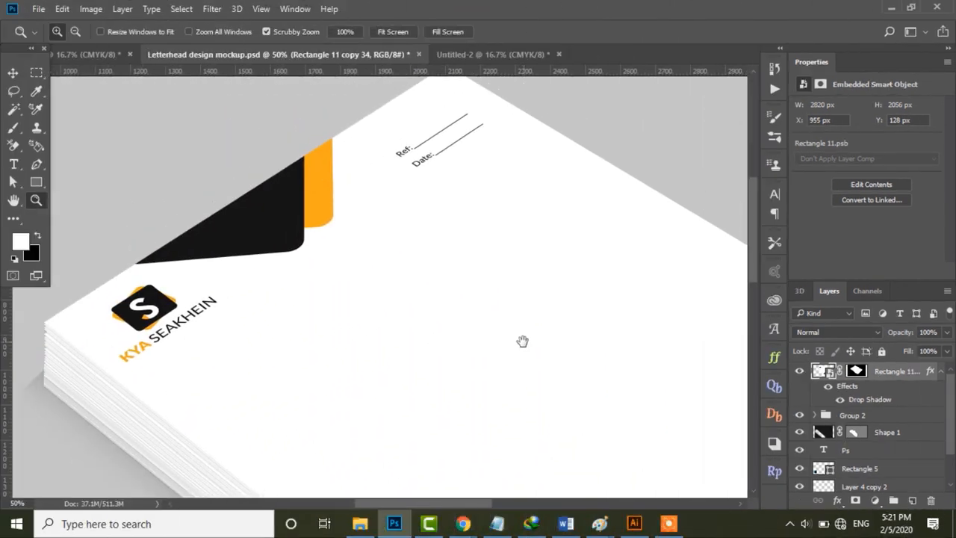
{"action": "left_click_drag", "start_coordinate": [523, 341], "coordinate": [467, 296]}
{"action": "left_click_drag", "start_coordinate": [552, 354], "coordinate": [390, 219]}
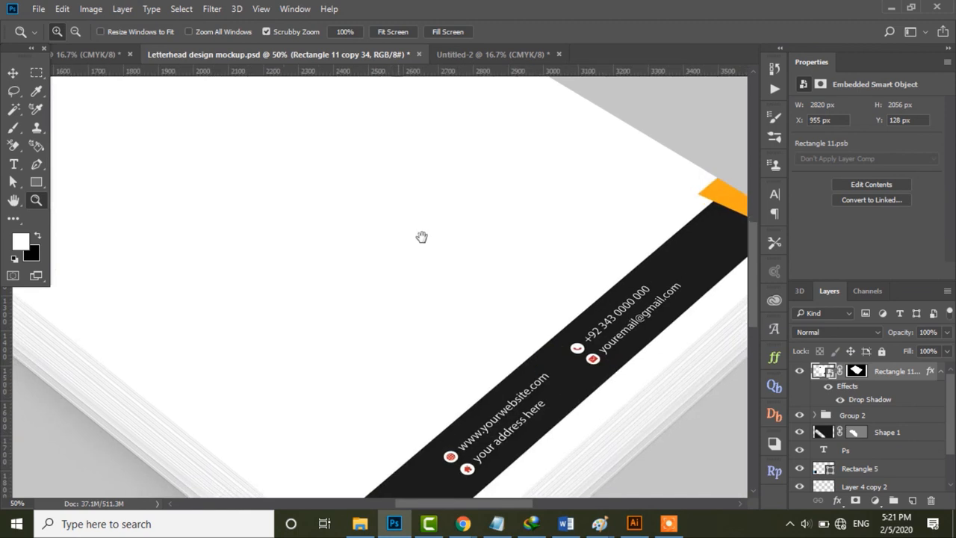
{"action": "left_click_drag", "start_coordinate": [518, 253], "coordinate": [434, 177]}
{"action": "left_click_drag", "start_coordinate": [453, 367], "coordinate": [530, 241]}
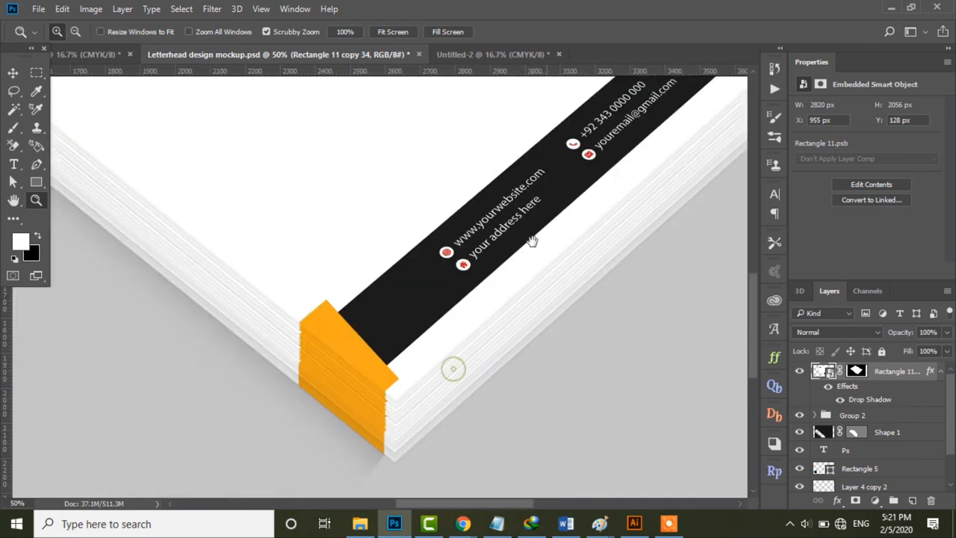
{"action": "left_click_drag", "start_coordinate": [397, 324], "coordinate": [488, 318]}
{"action": "left_click_drag", "start_coordinate": [463, 233], "coordinate": [533, 400]}
{"action": "left_click_drag", "start_coordinate": [363, 221], "coordinate": [421, 383]}
{"action": "mouse_move", "coordinate": [399, 254]}
{"action": "left_mouse_down"}
{"action": "mouse_move", "coordinate": [354, 280]}
{"action": "mouse_move", "coordinate": [371, 295]}
{"action": "left_mouse_up"}
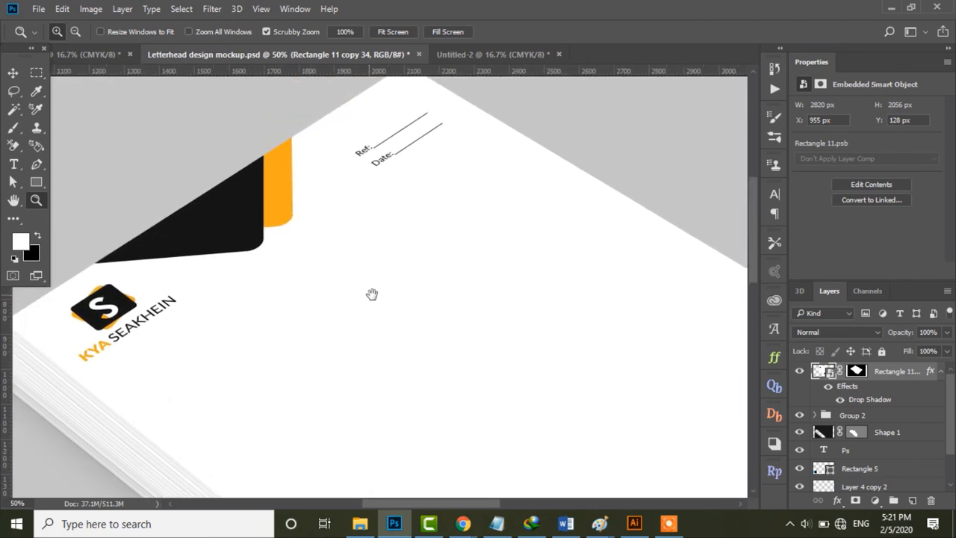
Show the whole letterhead mockup at 16.67% and deselect the Rectangle 11 layer
{"action": "left_click", "coordinate": [374, 295], "text": "alt"}
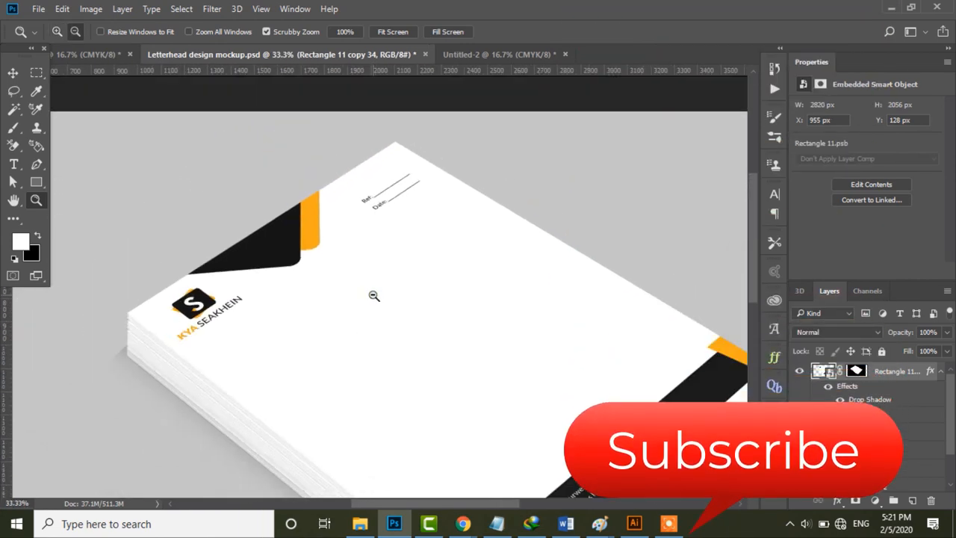
{"action": "left_click", "coordinate": [373, 295]}
{"action": "left_click", "coordinate": [374, 295], "text": "alt"}
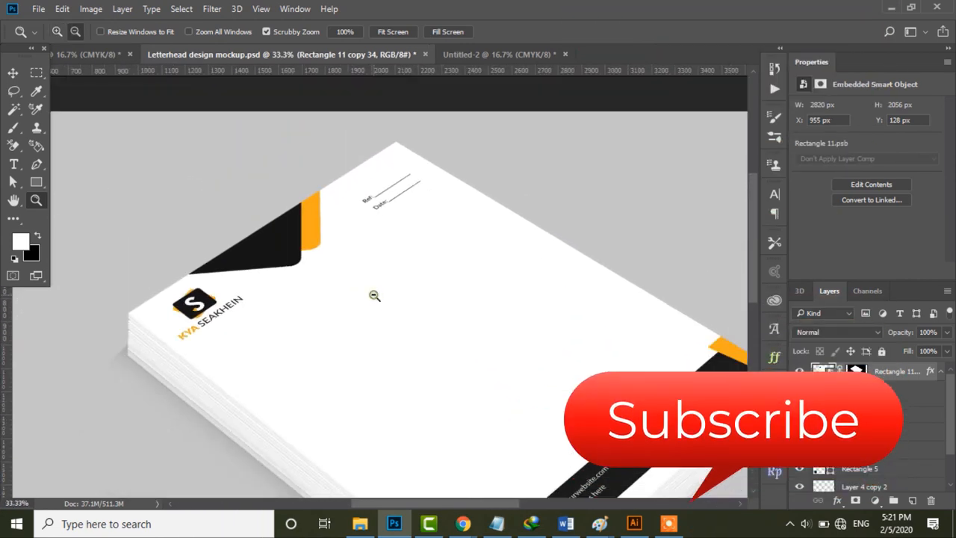
{"action": "left_click", "coordinate": [373, 295], "text": "alt"}
{"action": "left_click", "coordinate": [398, 310], "text": "alt"}
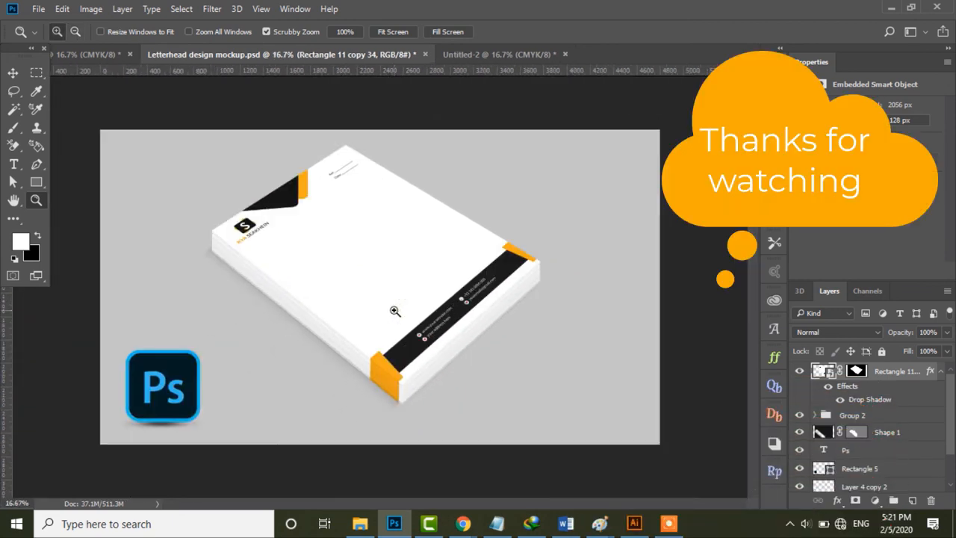
{"action": "left_click", "coordinate": [12, 73]}
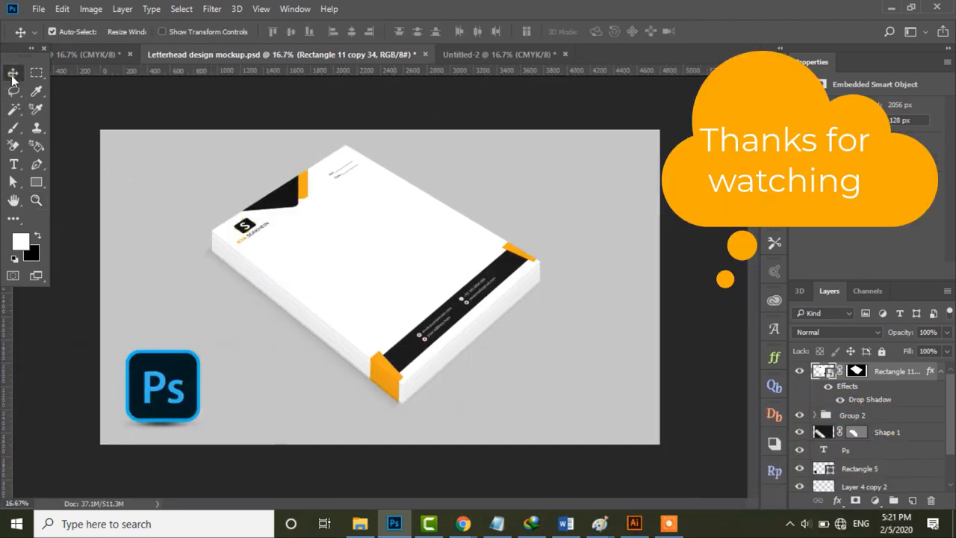
{"action": "left_click", "coordinate": [256, 127]}
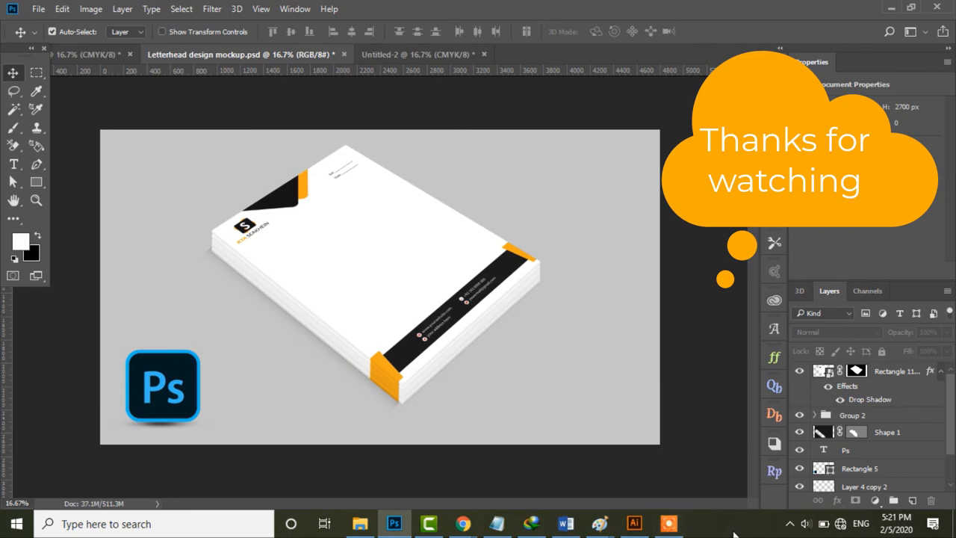